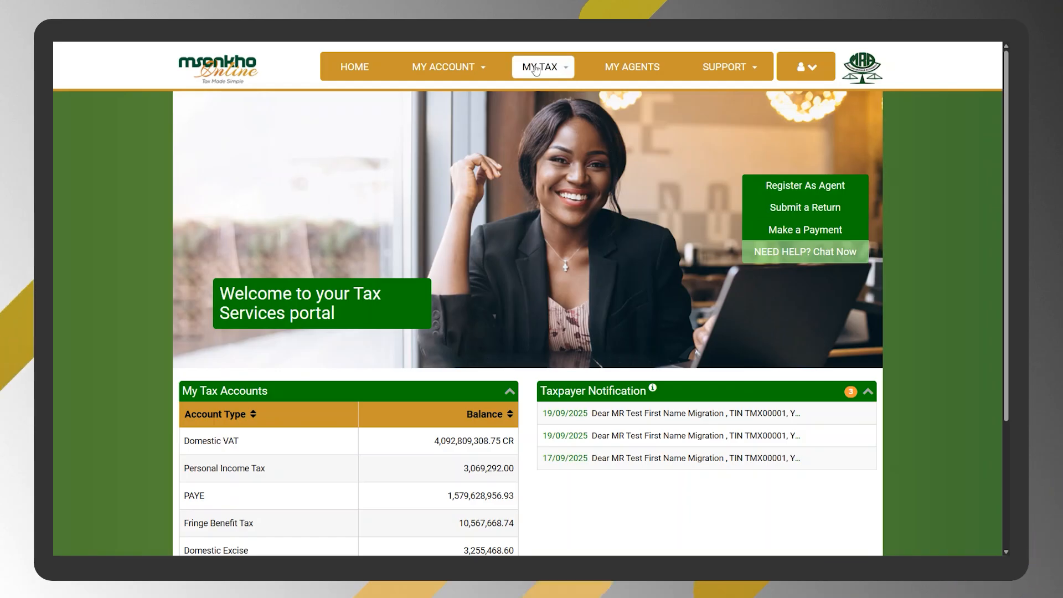
- Open the Submit a Return task for the taxpayer's tax accounts
click(321, 39)
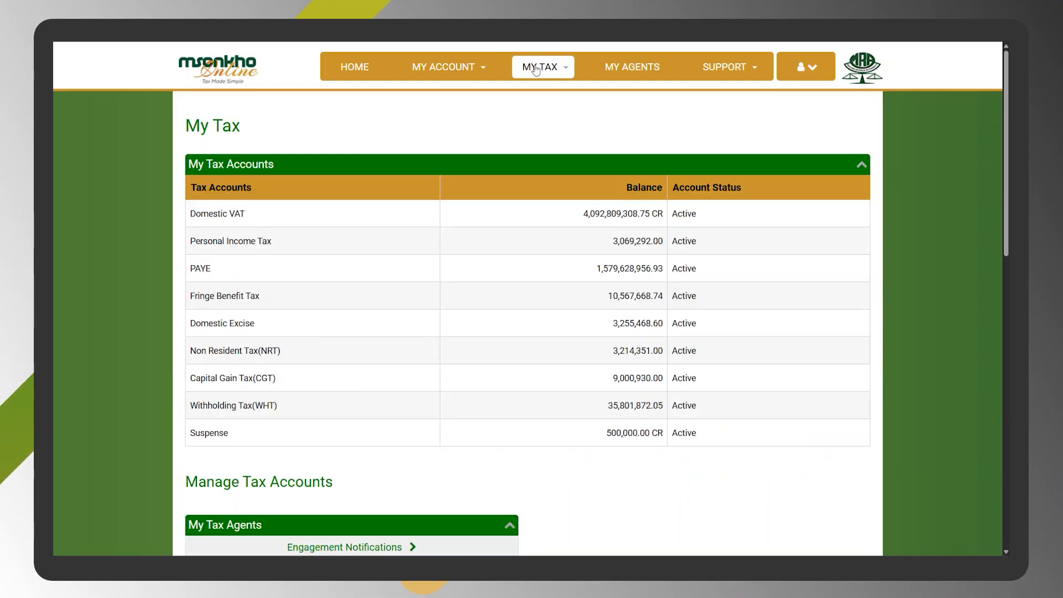
scroll(553, 257, down, 4)
scroll(553, 257, down, 2)
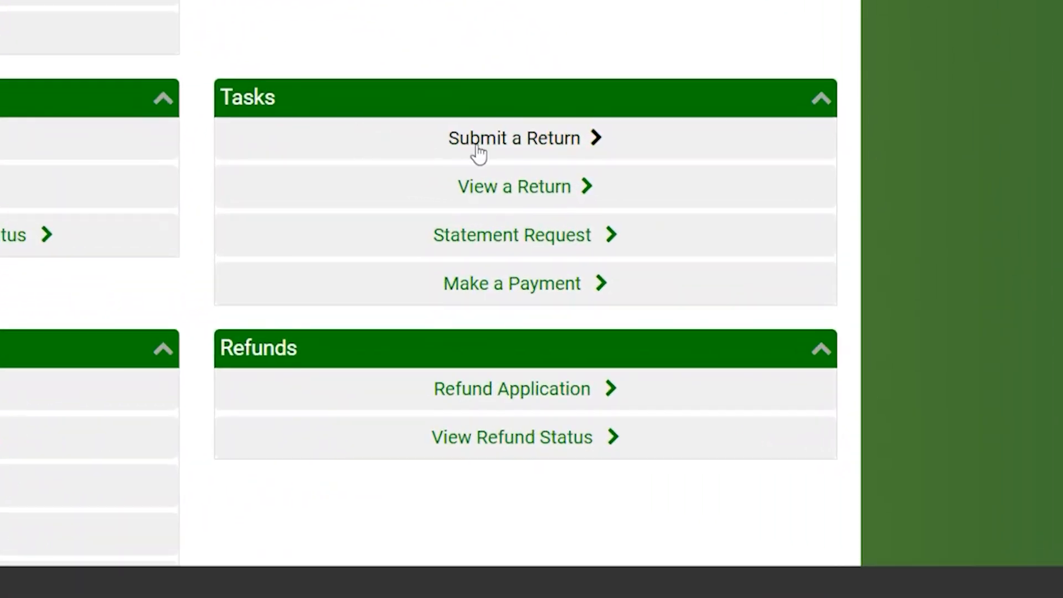
click(477, 147)
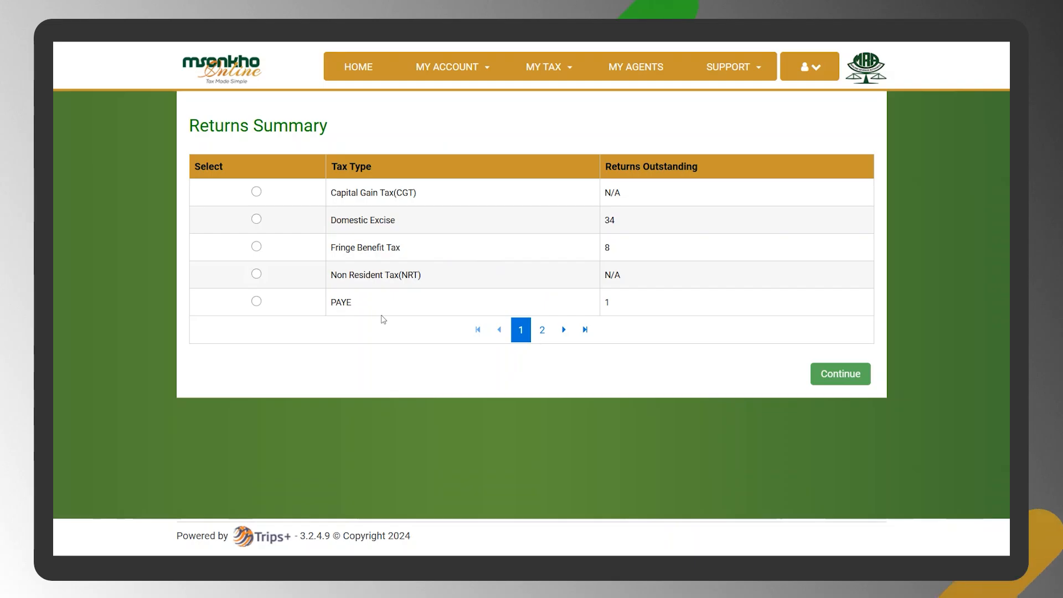
- Choose Personal Income Tax and its 2025 period, and continue to the PIT return form
click(542, 330)
click(256, 192)
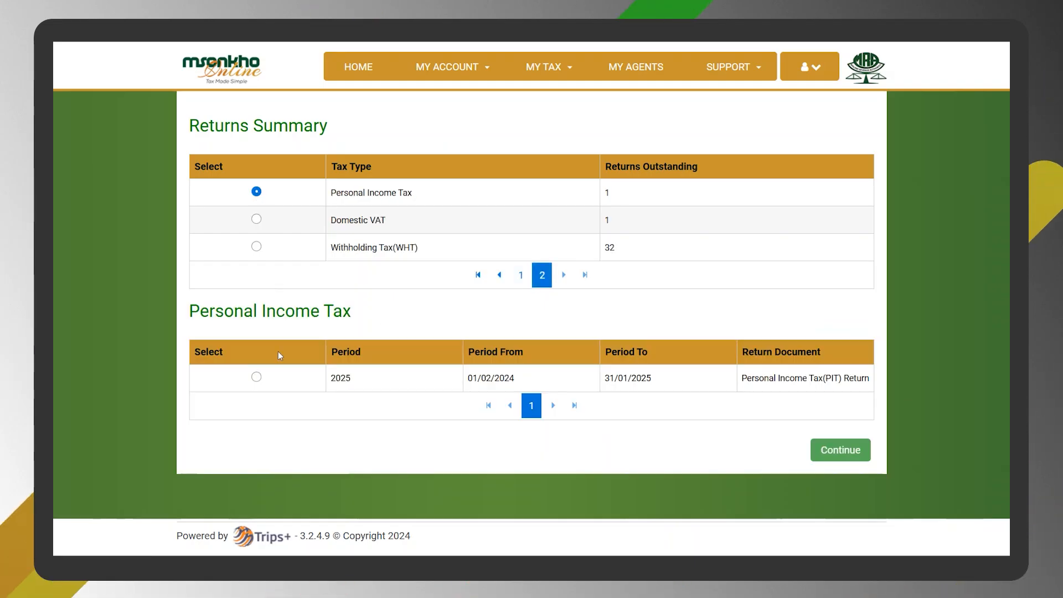
click(256, 378)
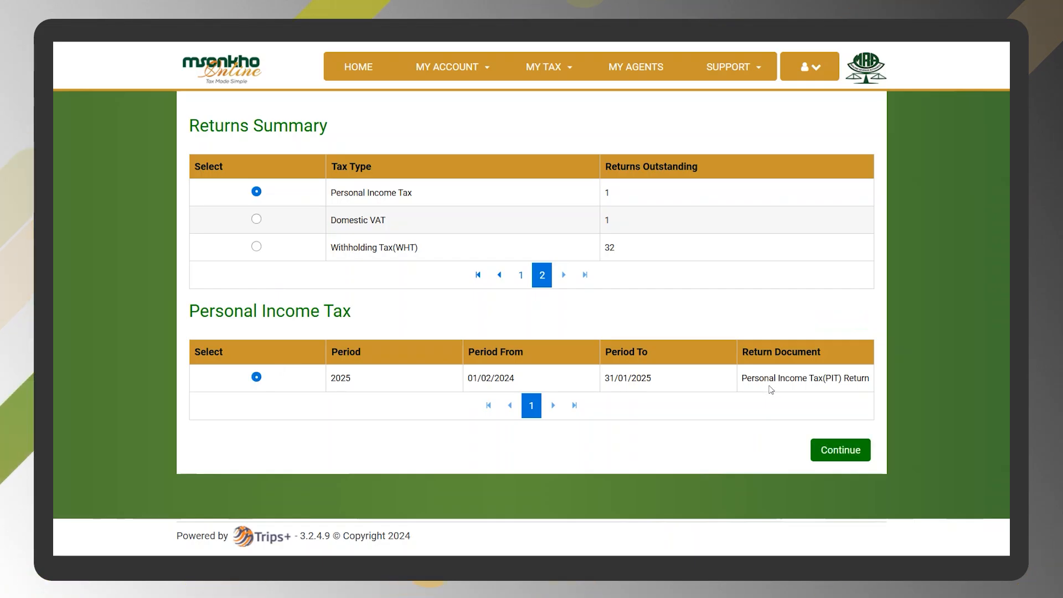
click(838, 448)
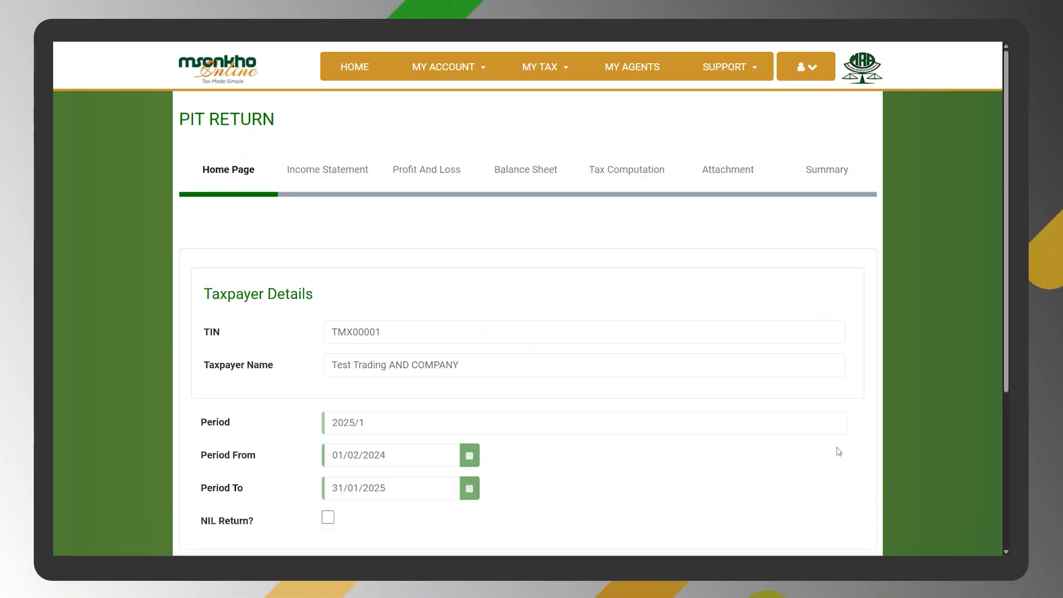
- Declare employment income on the PIT return's home page and check the sections the return includes
scroll(836, 449, down, 4)
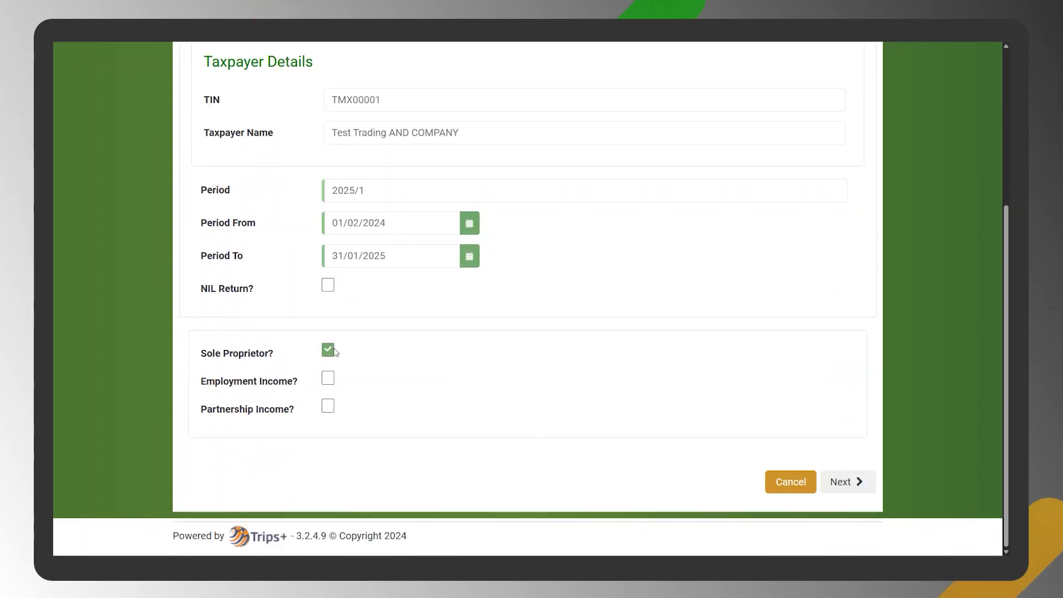
scroll(365, 339, up, 4)
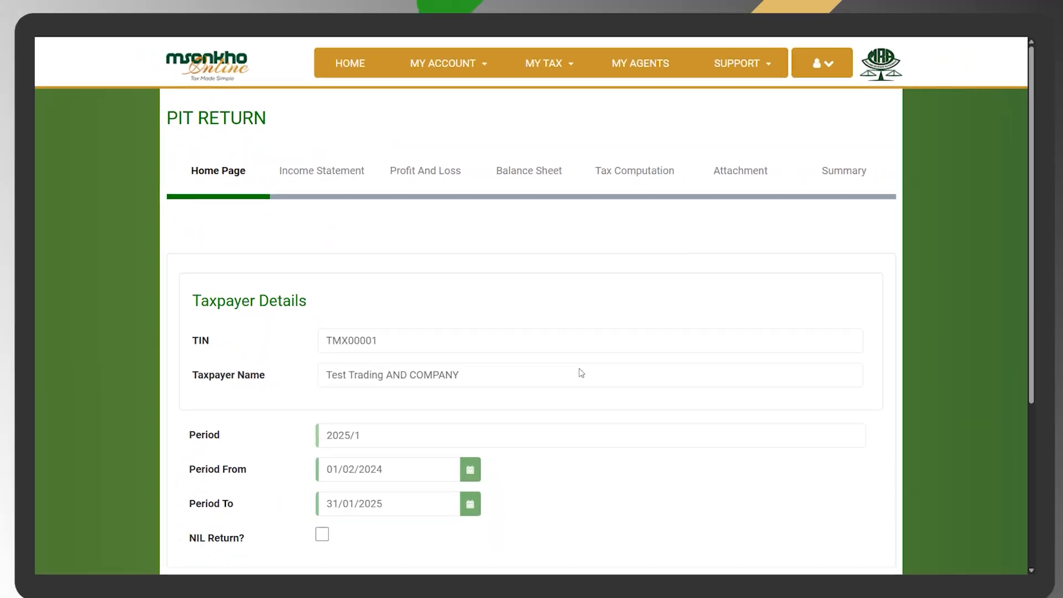
scroll(617, 433, down, 5)
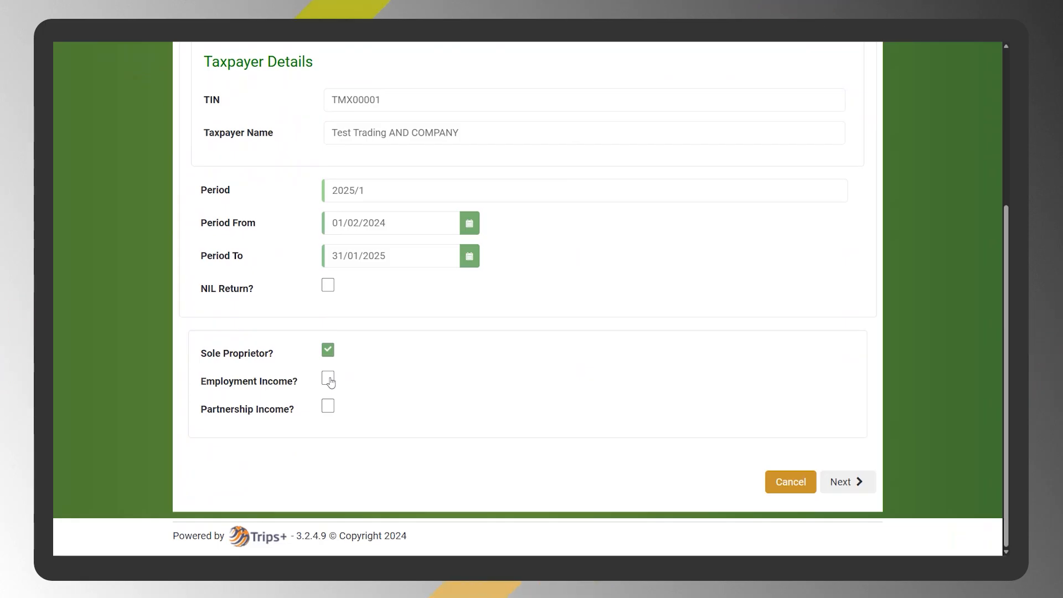
scroll(329, 381, up, 5)
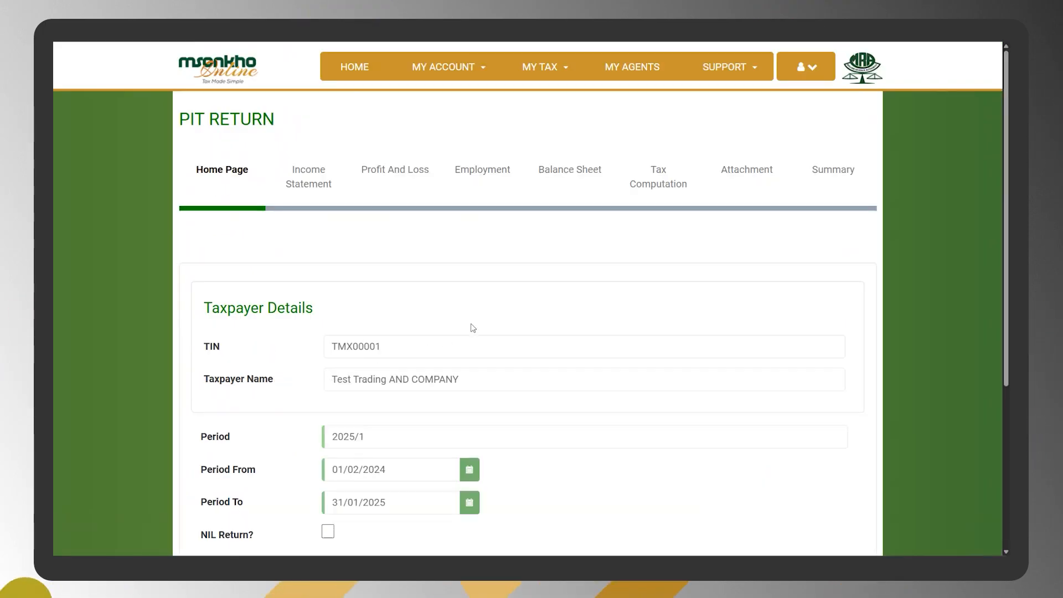
scroll(472, 327, down, 4)
scroll(477, 332, up, 4)
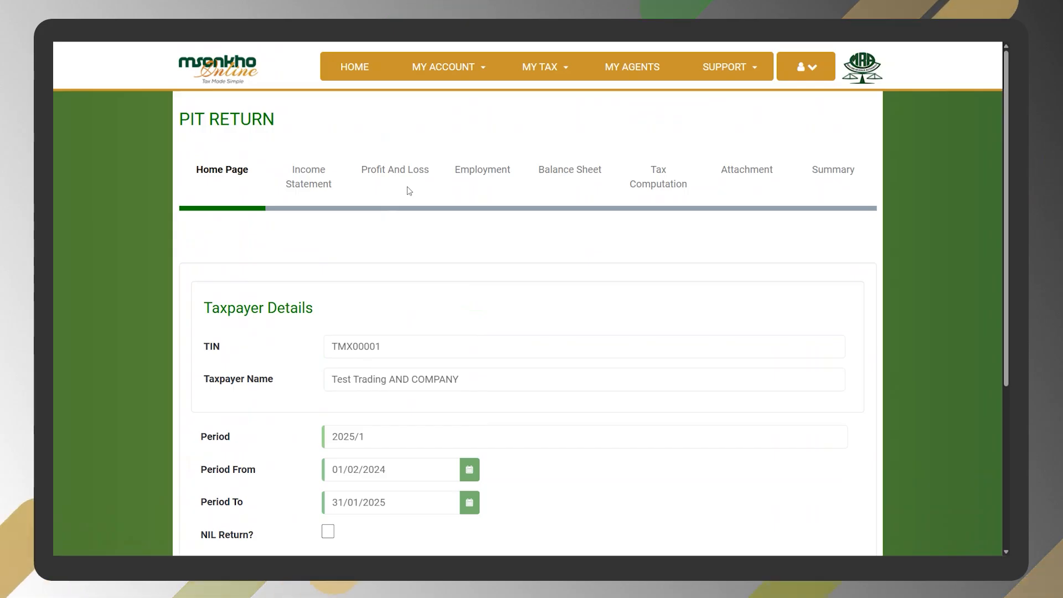
- Declare partnership income on the return's home page and proceed to the Income Statement section
scroll(496, 341, down, 4)
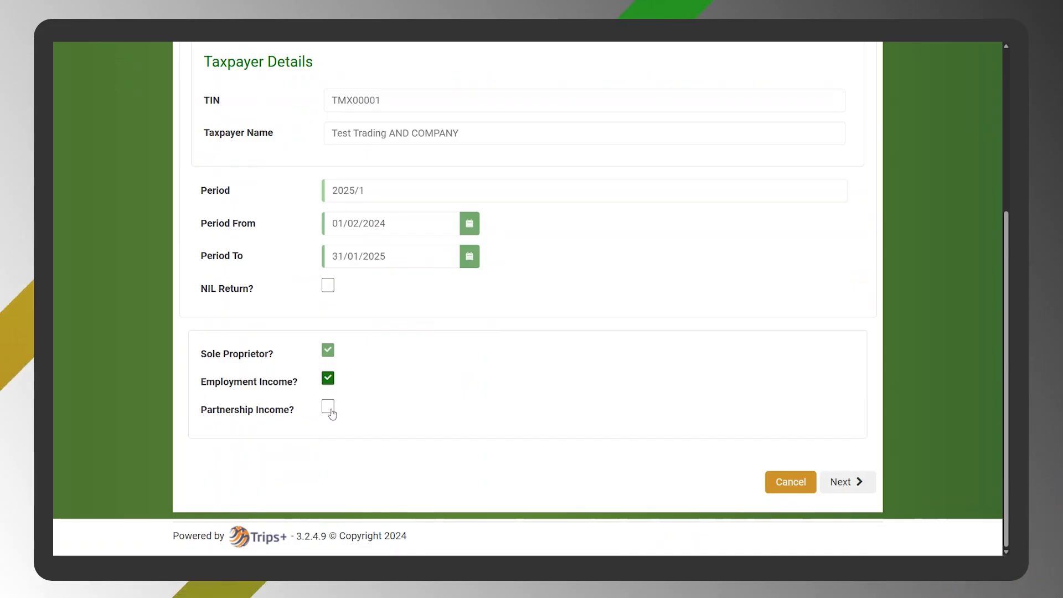
click(328, 408)
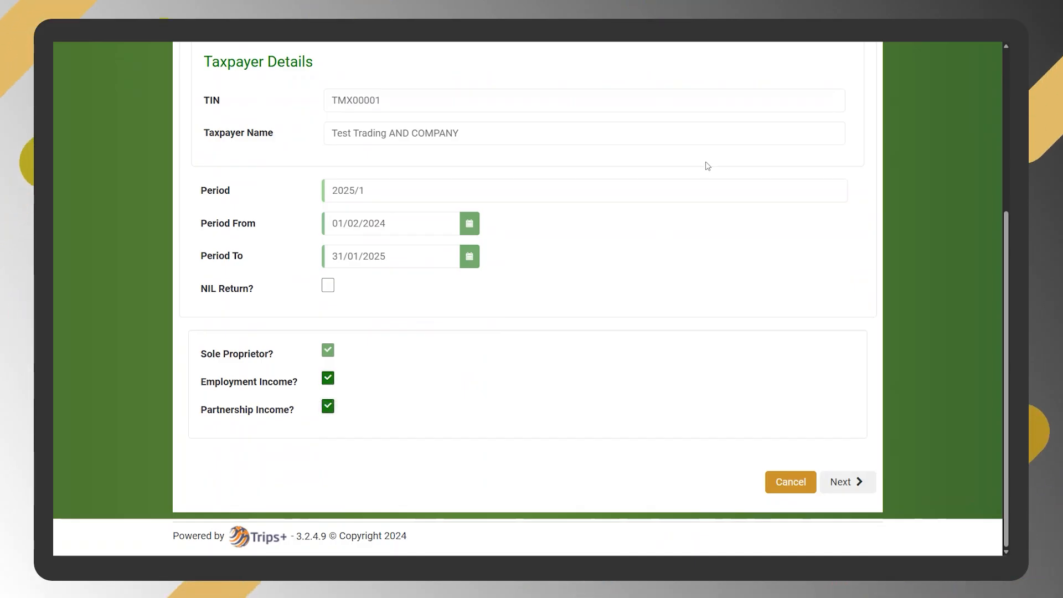
scroll(712, 160, up, 2)
scroll(713, 148, up, 3)
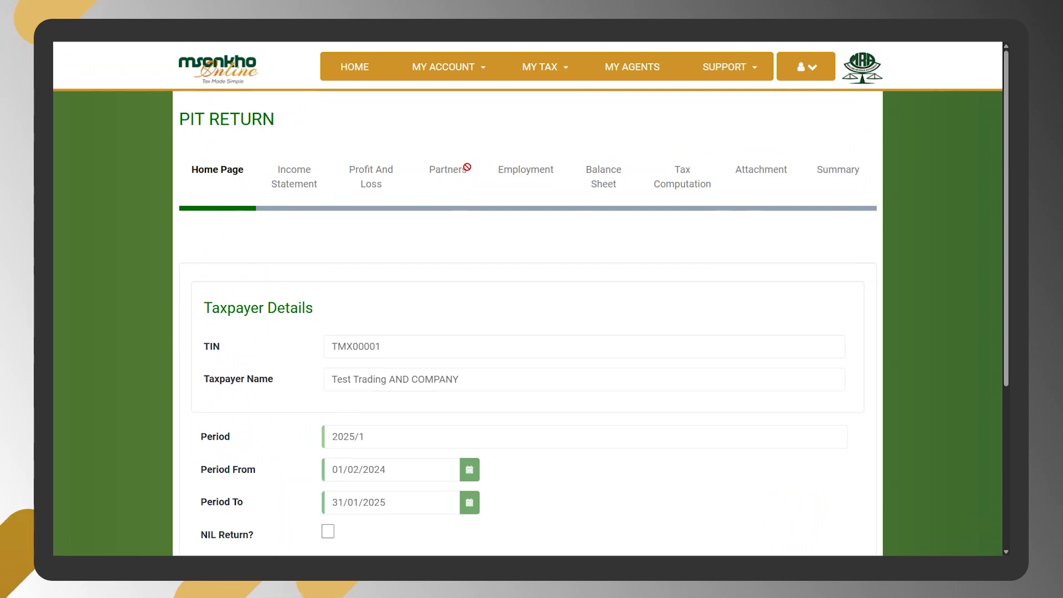
scroll(803, 482, down, 4)
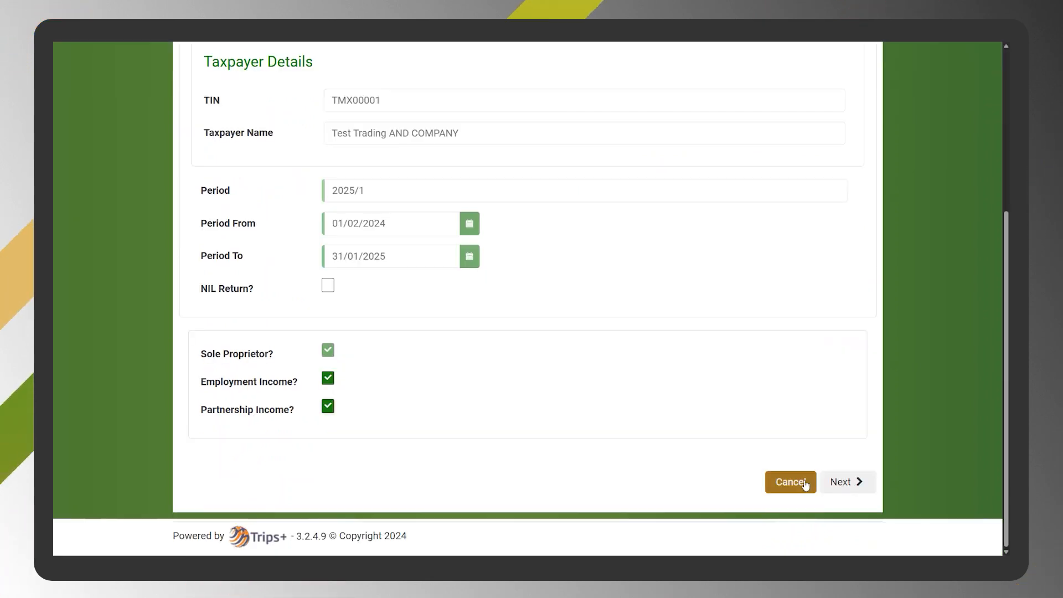
click(846, 483)
- Review the Income Statement fields and set Business Income to 20,000,000
scroll(730, 246, up, 3)
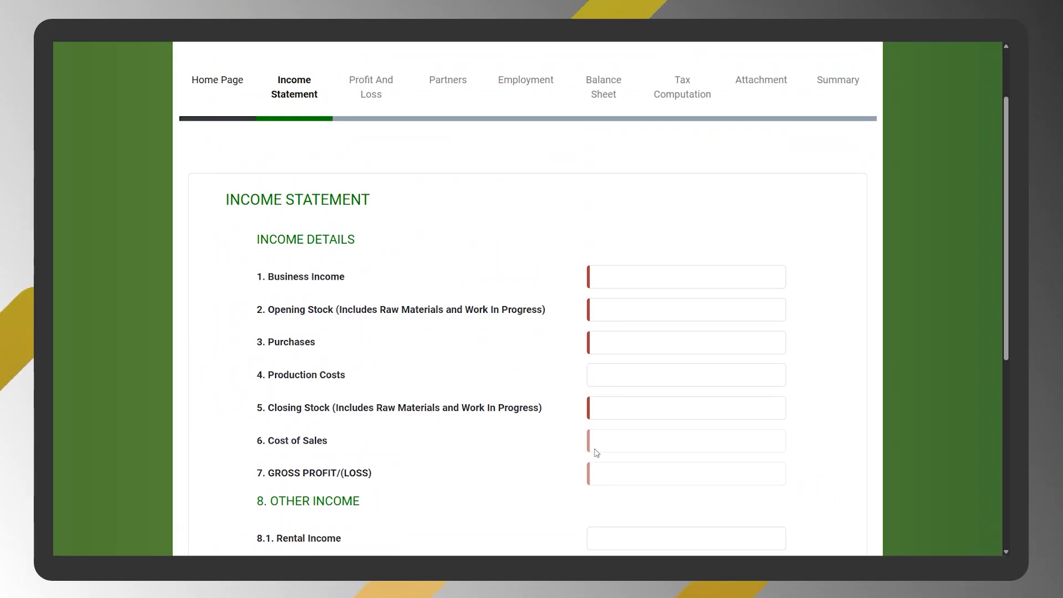
scroll(646, 451, down, 3)
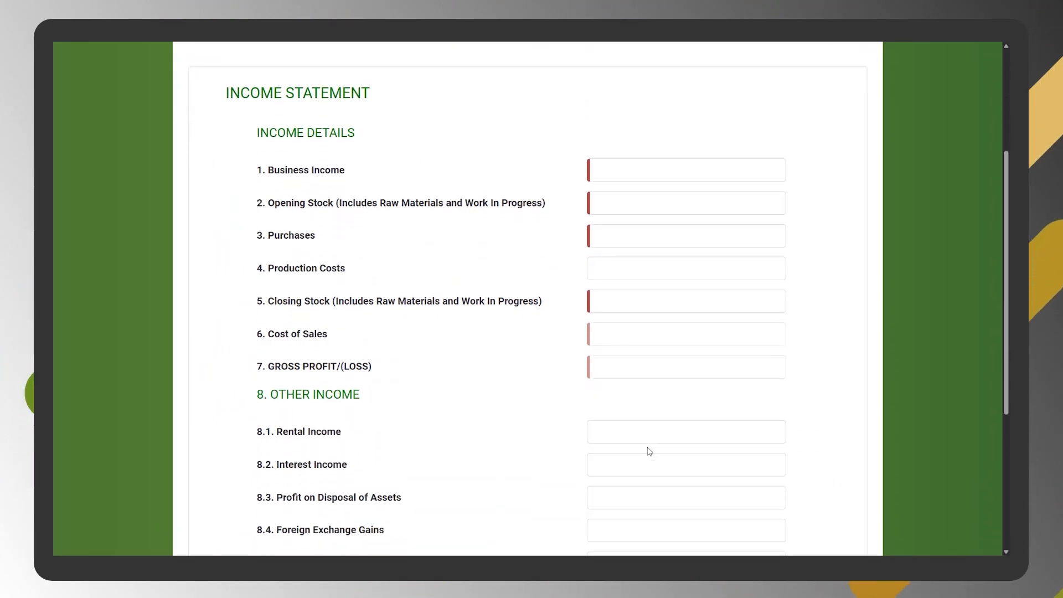
scroll(649, 448, down, 1)
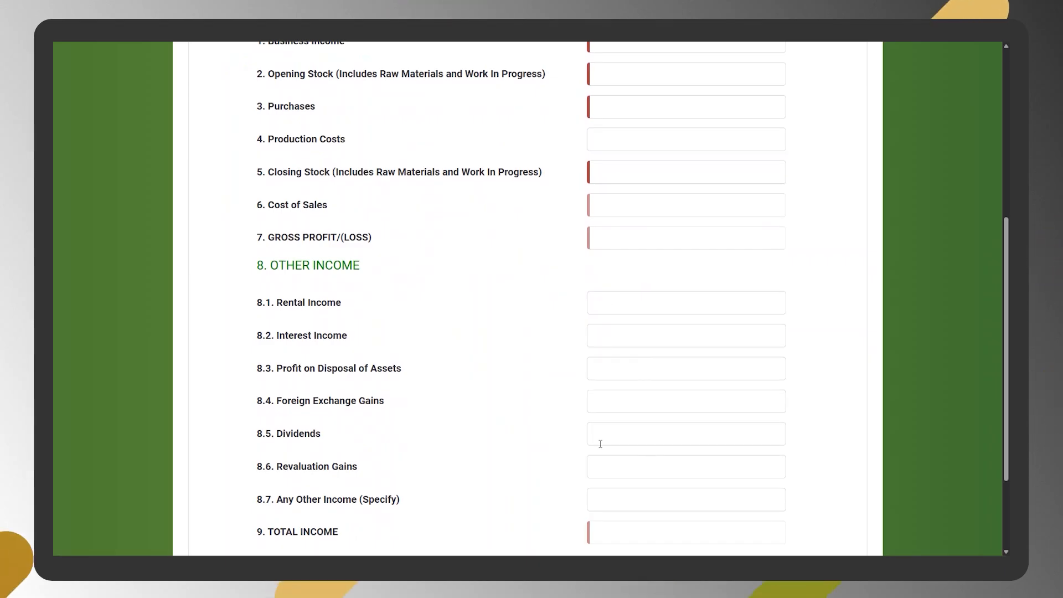
scroll(624, 329, down, 3)
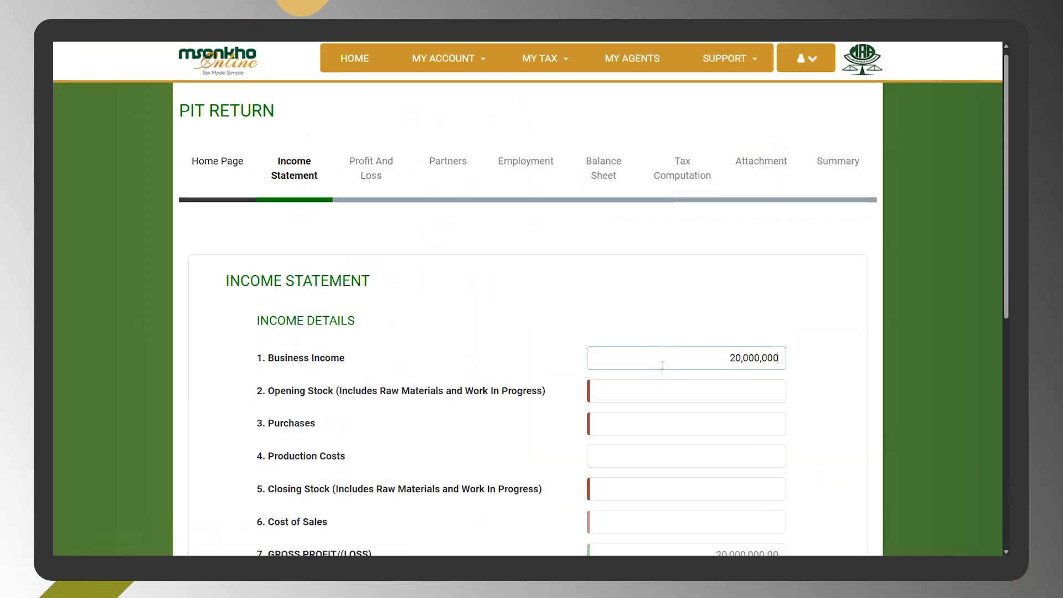
scroll(662, 365, down, 3)
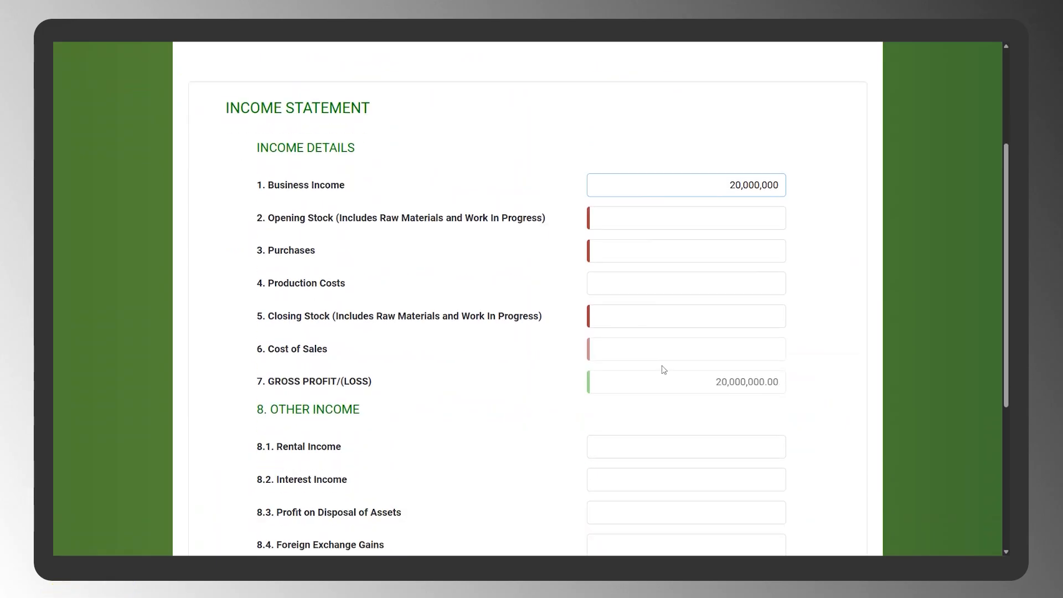
- Set Opening Stock, Purchases, Production Costs and Closing Stock to 0 in the income details
click(773, 215)
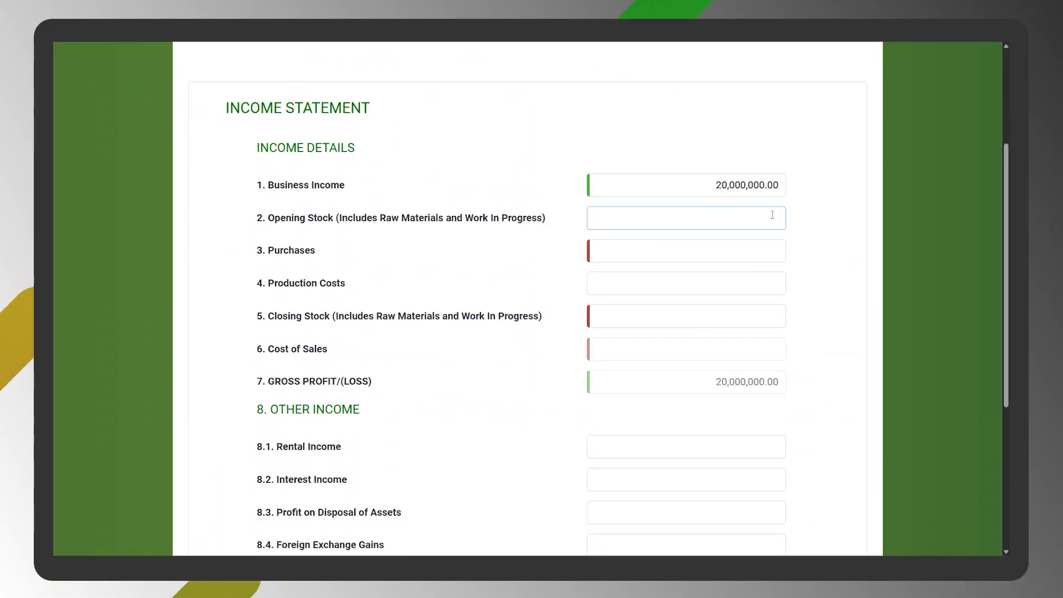
text(0)
key(Tab)
text(0)
key(Tab)
text(0)
key(Tab)
text(0)
key(Tab)
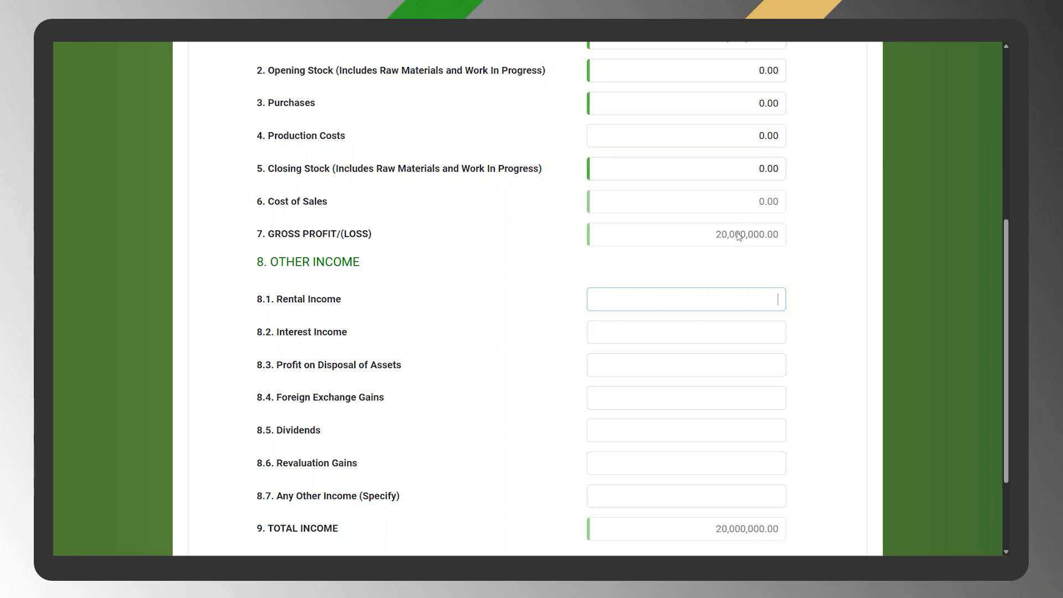
- Set Rental Income to 3,000,000 under Other Income and proceed to the Profit And Loss section
scroll(738, 237, down, 3)
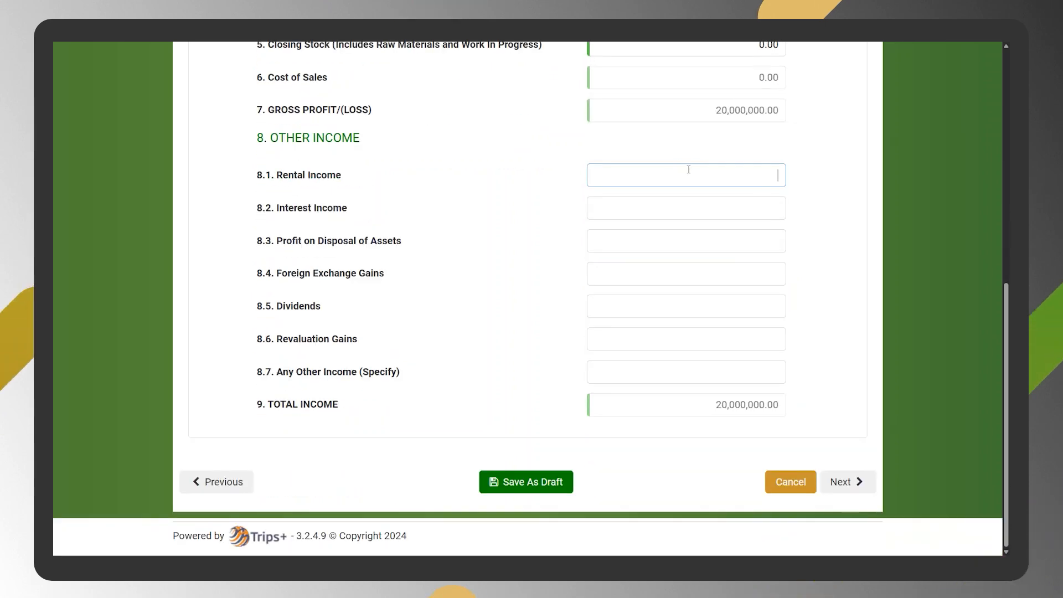
text(3000000)
key(Tab)
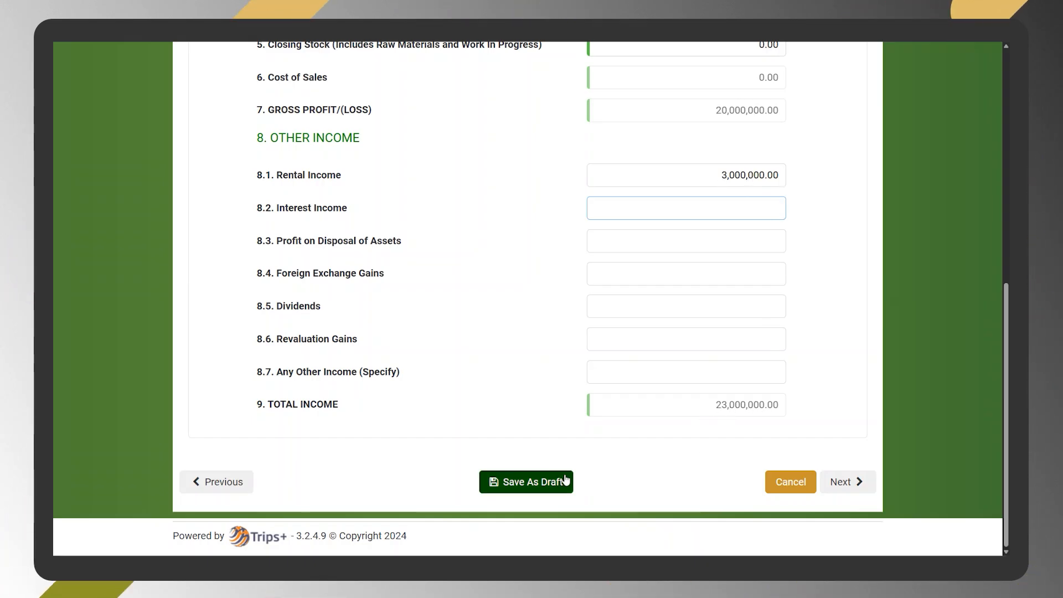
click(842, 483)
- Set Salaries and Wages to 3,000,000 in the profit and loss details and proceed to the Partners section
scroll(641, 275, up, 6)
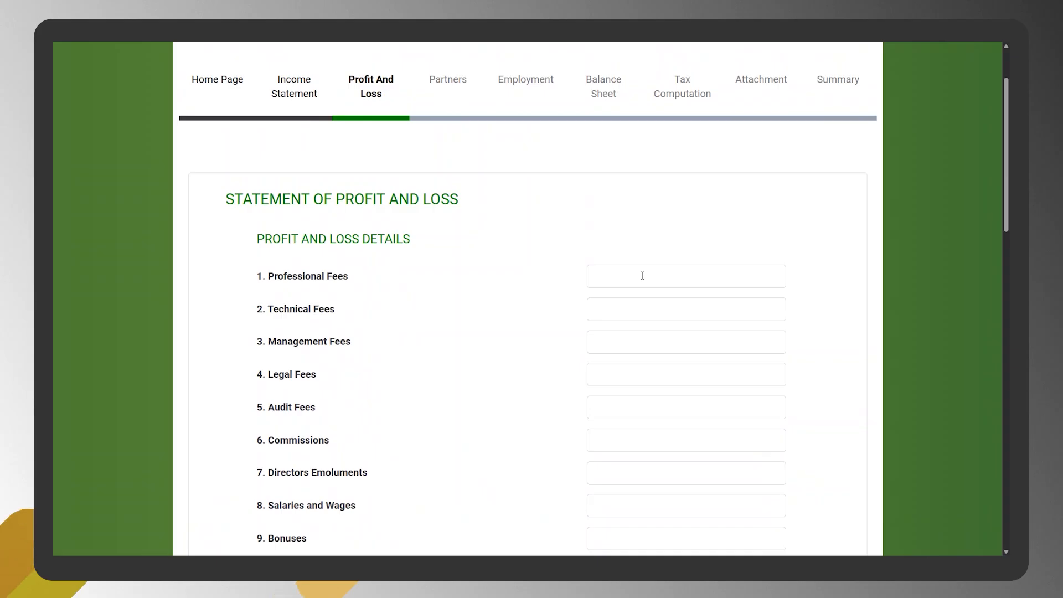
scroll(642, 275, down, 3)
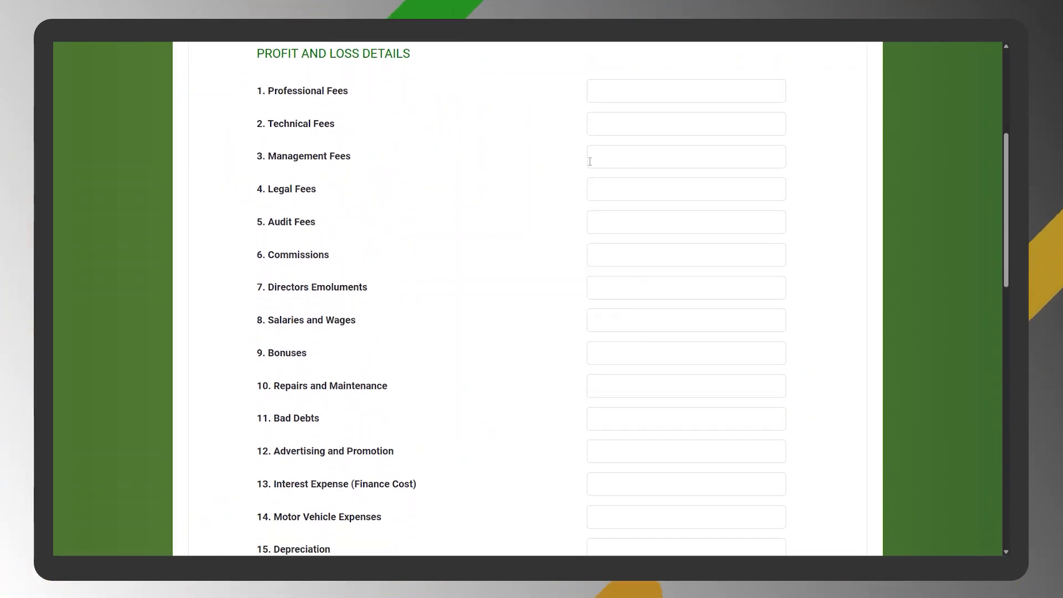
click(681, 317)
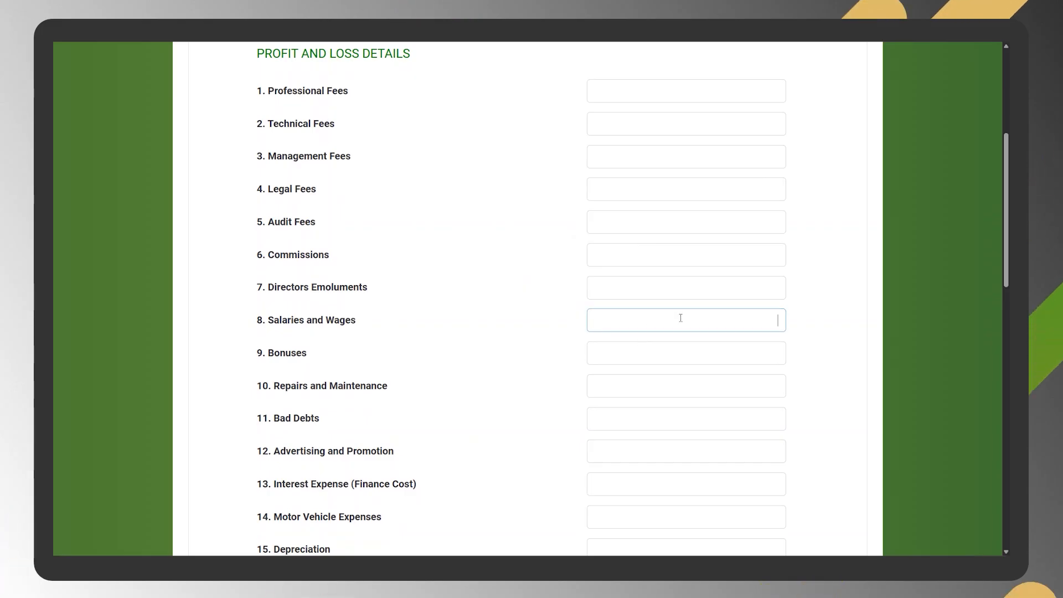
text(3,000,000)
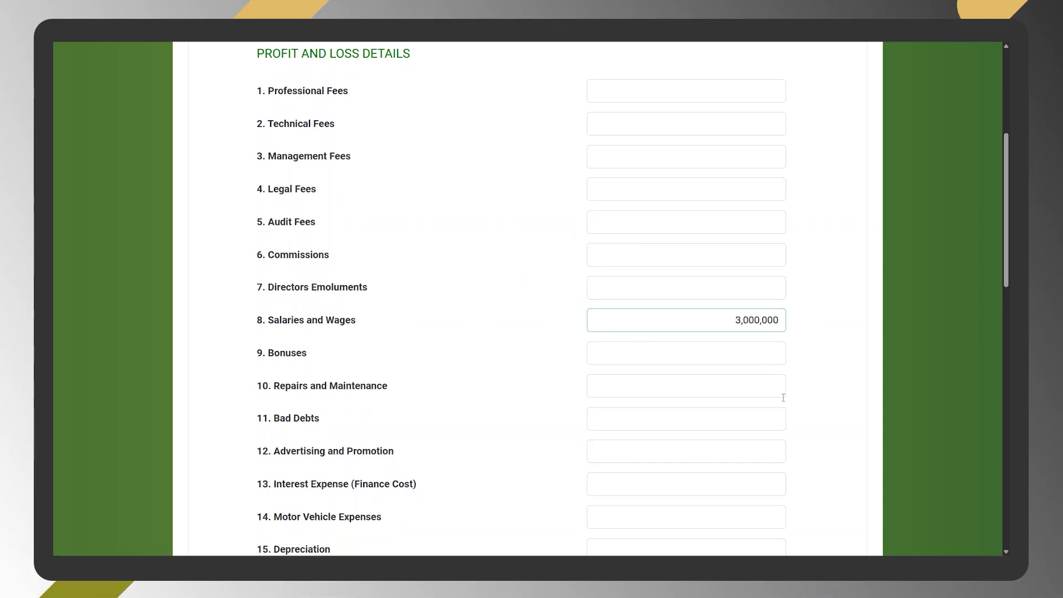
scroll(762, 403, down, 7)
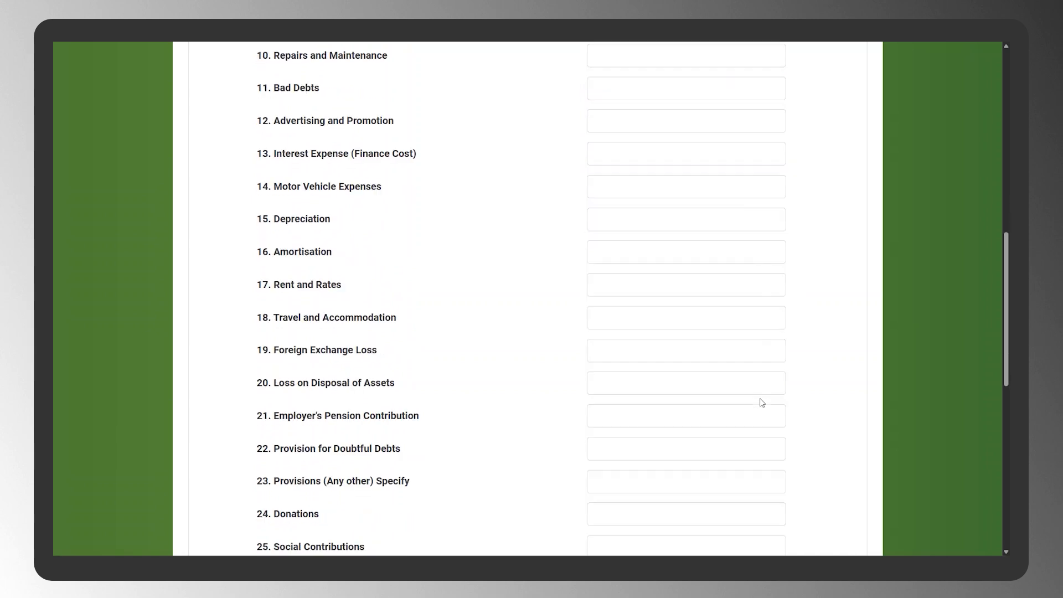
scroll(761, 399, down, 9)
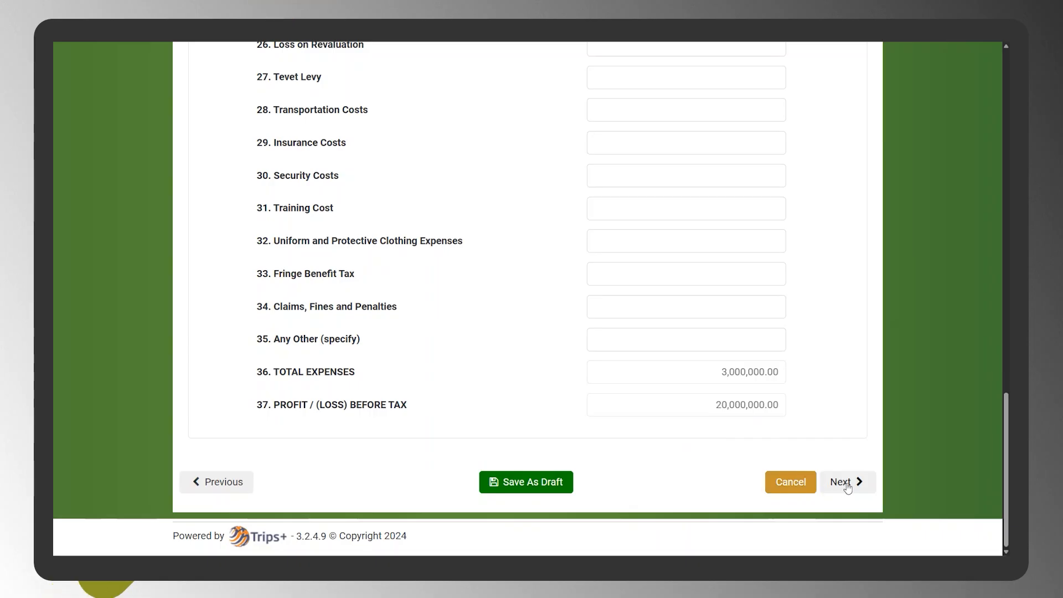
click(848, 482)
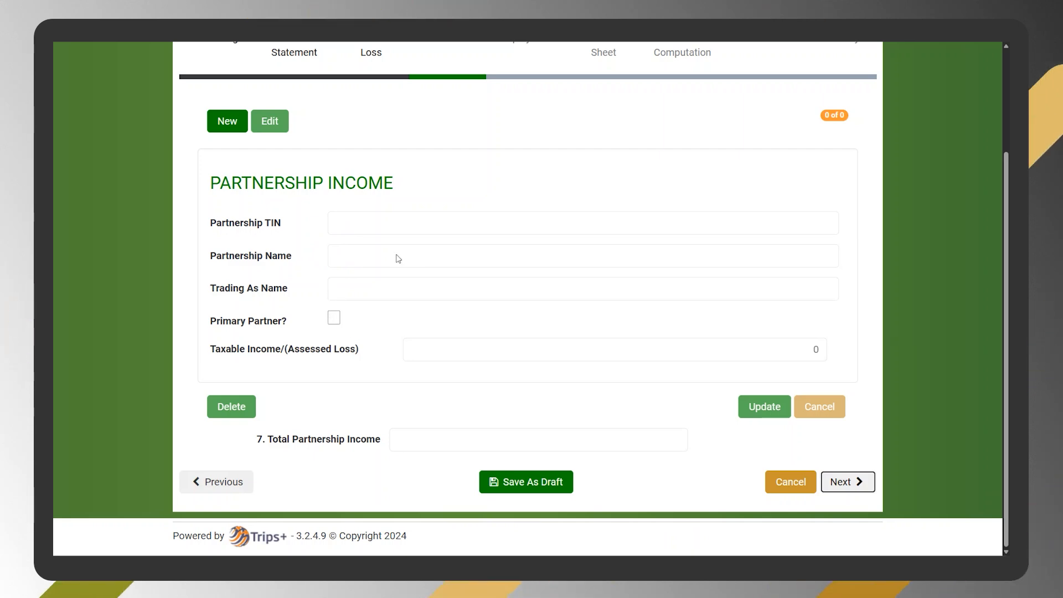
- Start a new partnership income record, enter the partnership's TIN to fill in the Stewards details, and mark the taxpayer as primary partner
scroll(411, 221, up, 1)
scroll(410, 221, down, 1)
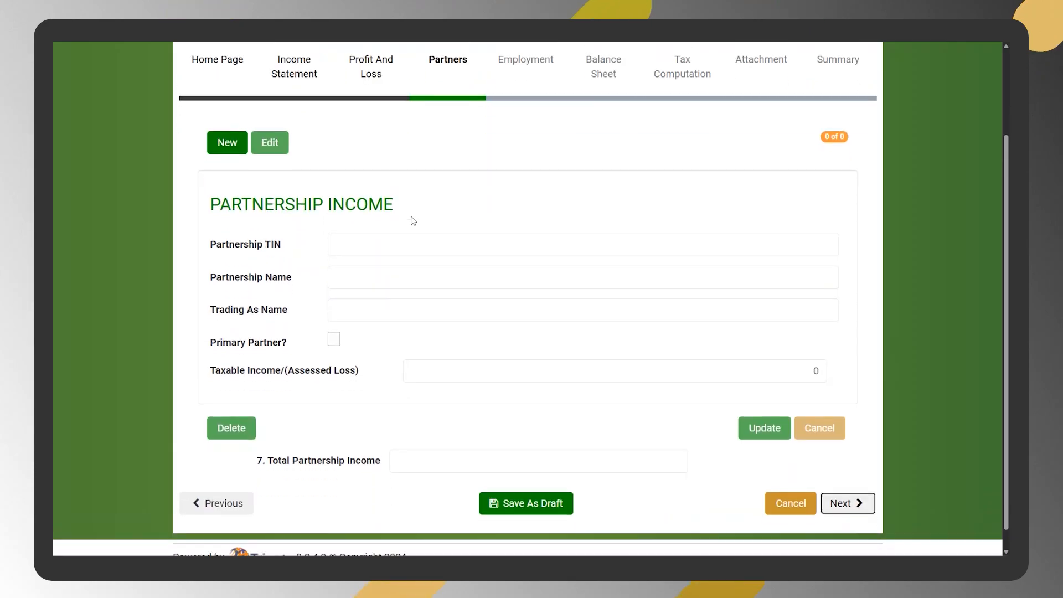
scroll(410, 221, down, 1)
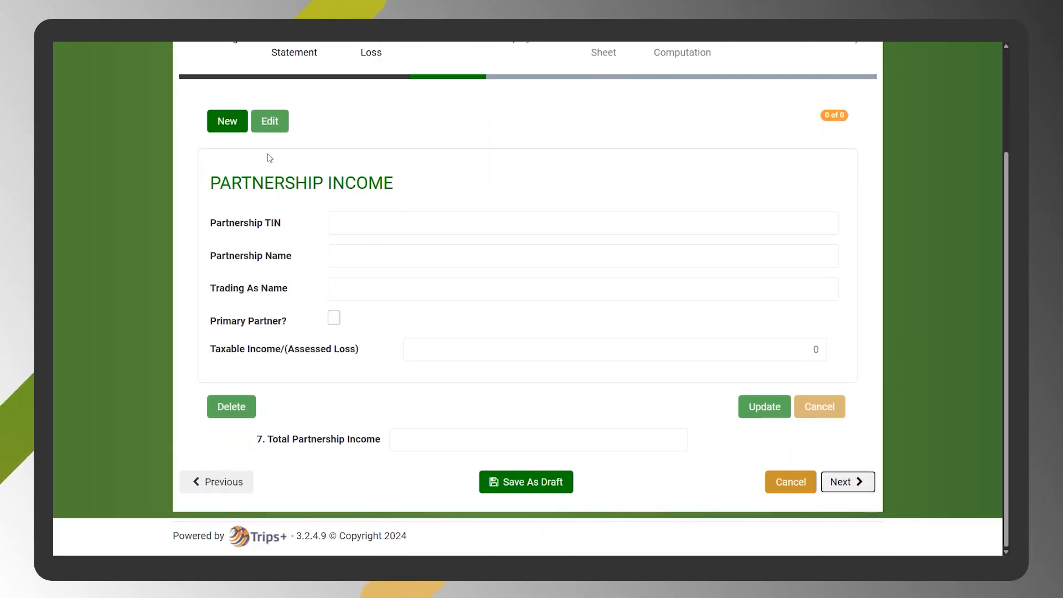
click(220, 127)
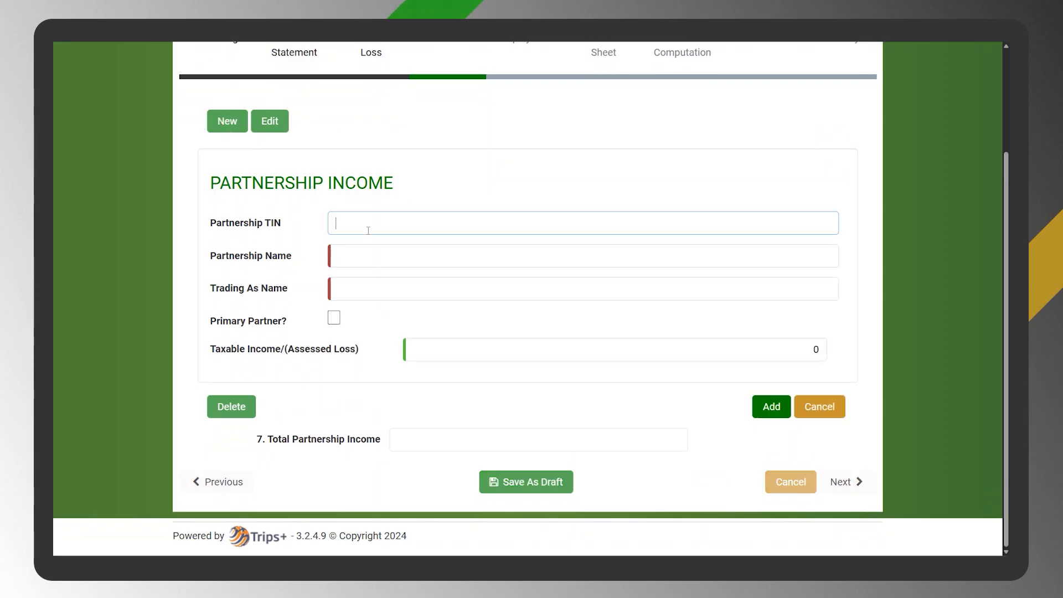
click(380, 223)
click(396, 251)
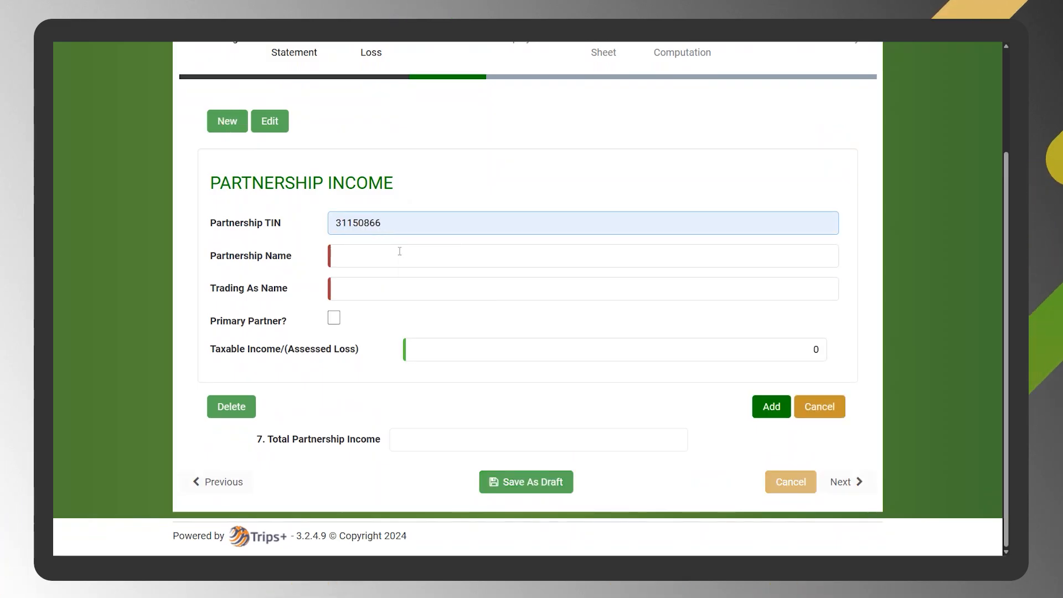
click(334, 319)
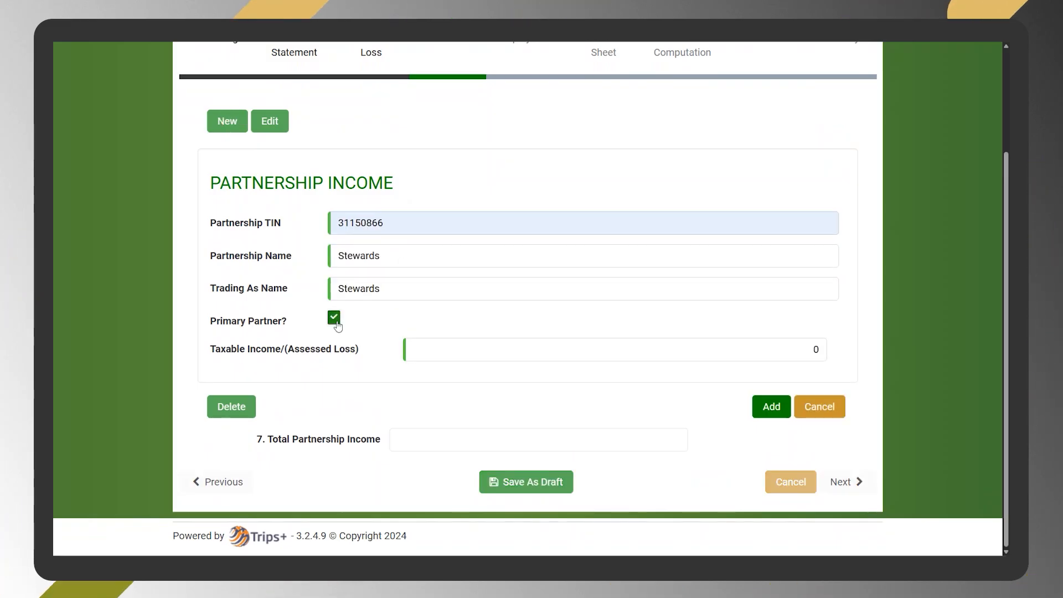
- Set the partnership's Taxable Income to 10,000,000, add the record and proceed to the Employment section
text(1000000)
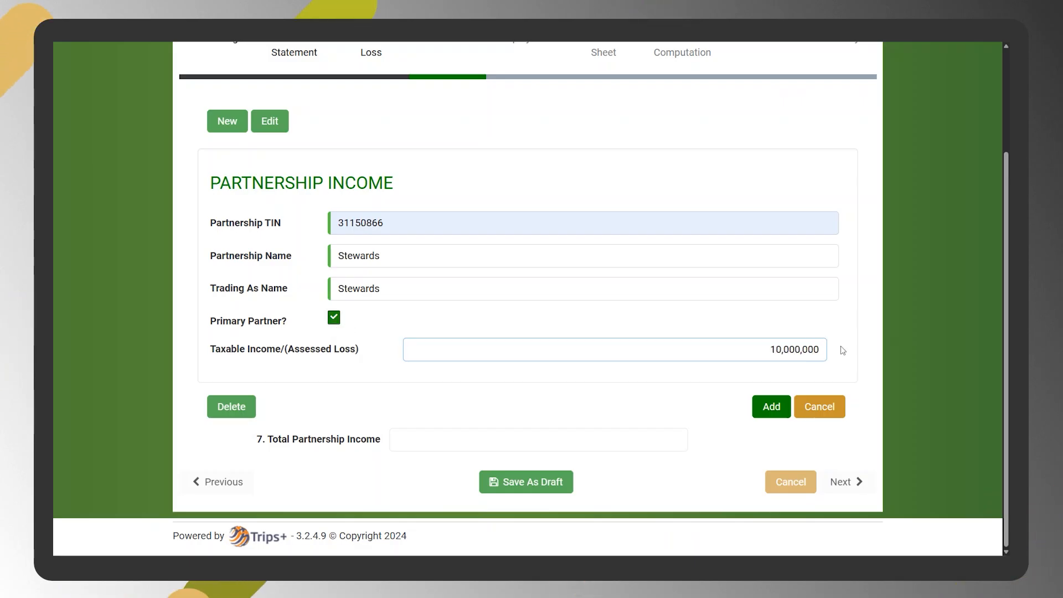
click(772, 407)
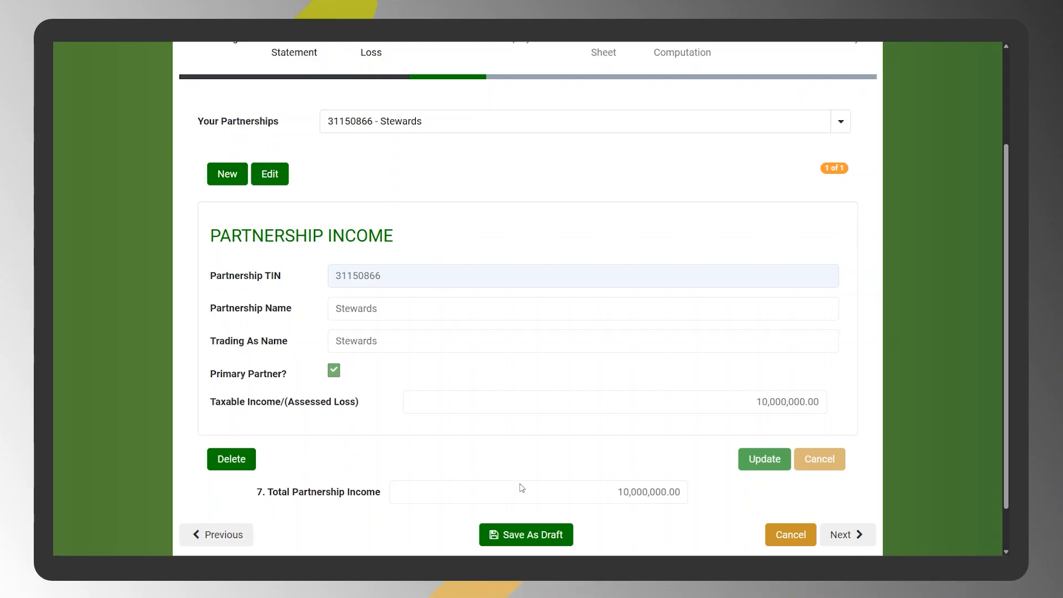
scroll(518, 483, down, 1)
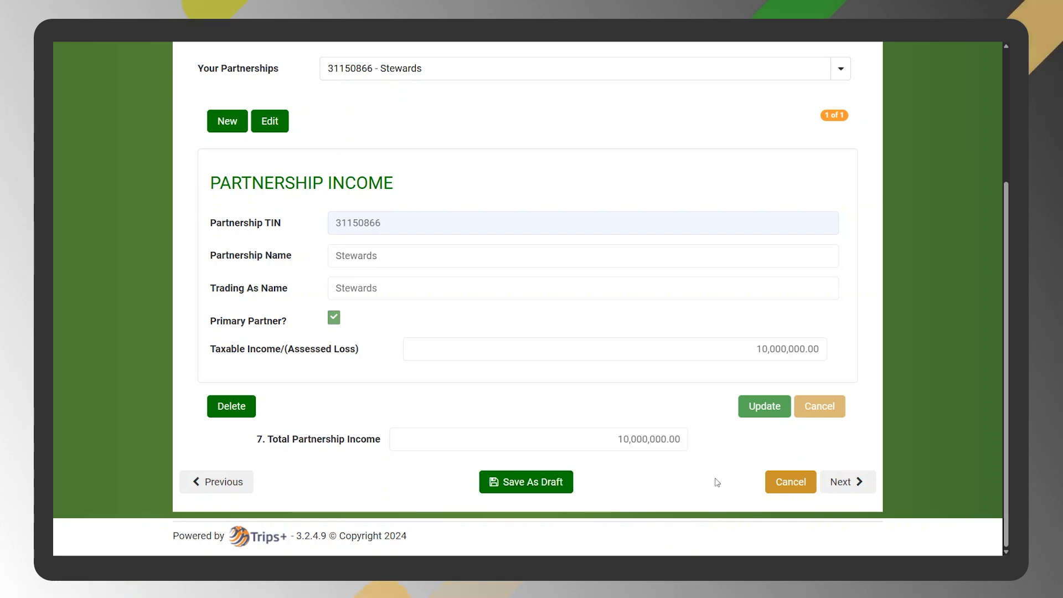
click(849, 483)
- Set Basic Salary and Wages to 40,000,000 in the employment income details
scroll(643, 247, up, 3)
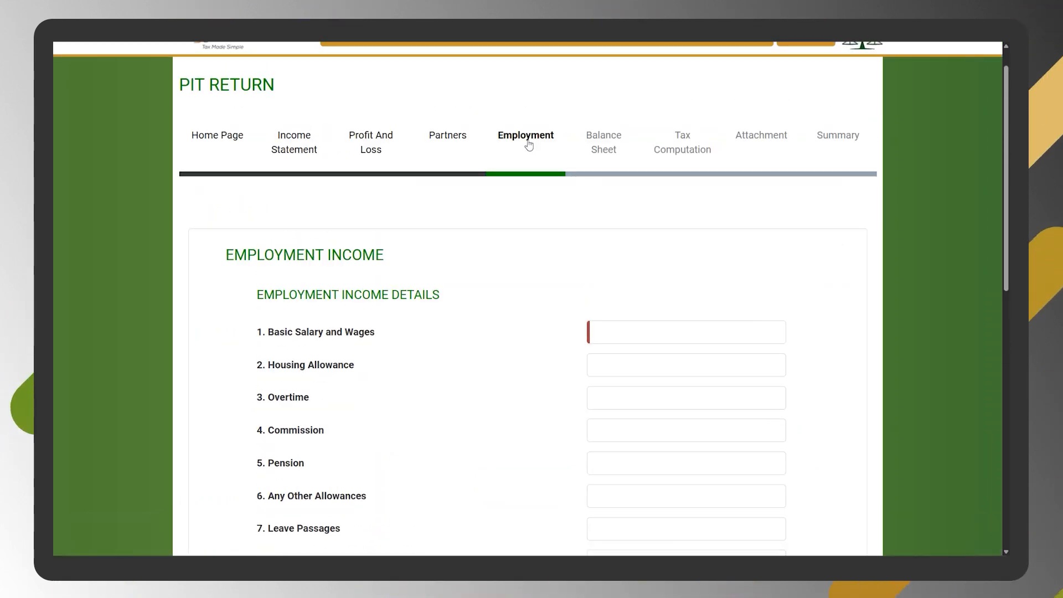
click(689, 330)
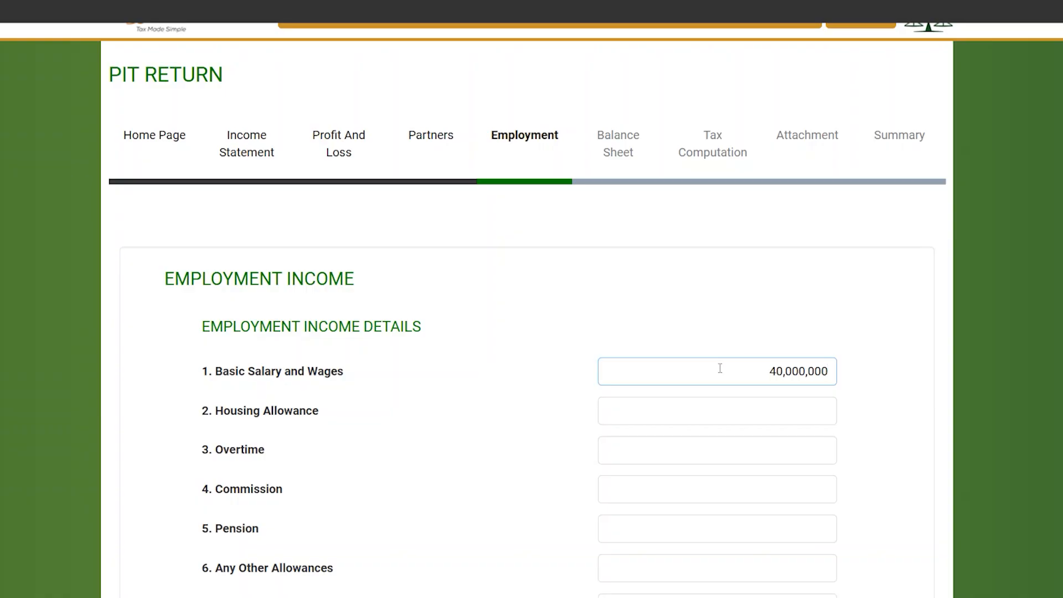
scroll(720, 368, down, 5)
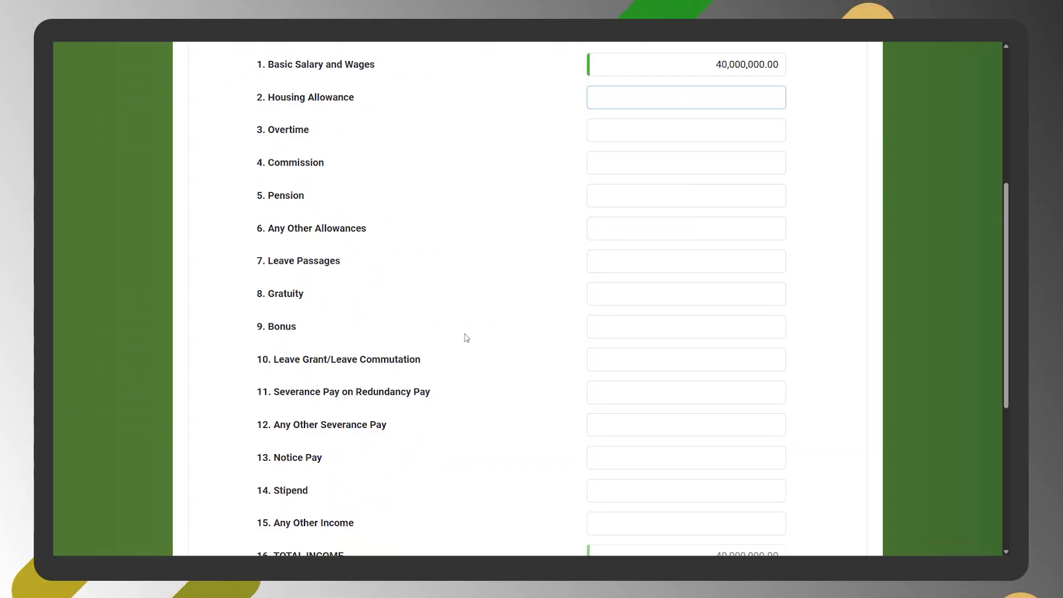
scroll(464, 337, down, 3)
scroll(465, 337, down, 1)
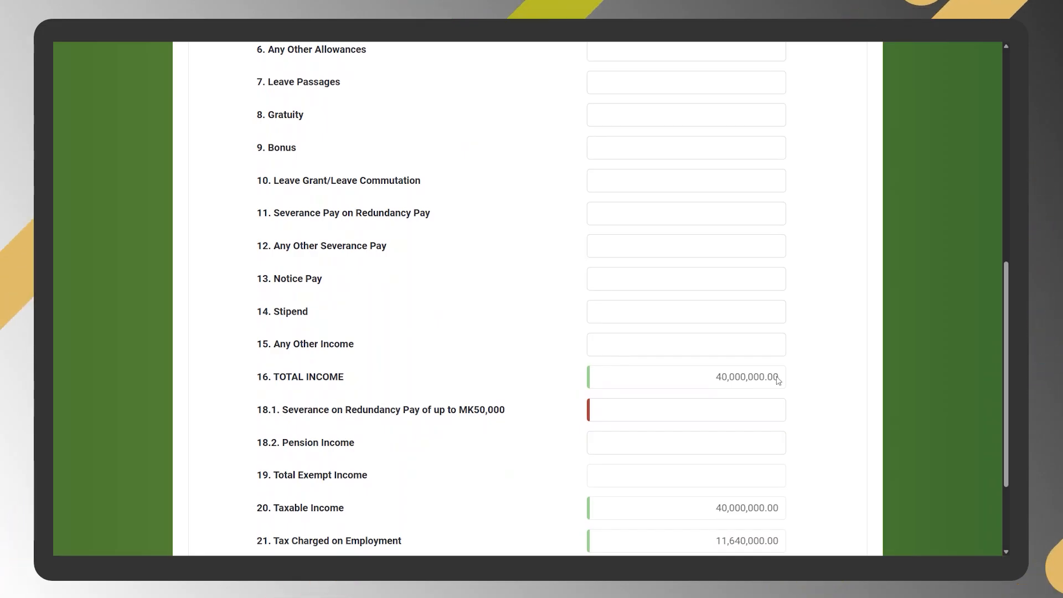
- Set Severance on Redundancy Pay of up to MK50,000 to 0 and proceed to the Balance Sheet section
scroll(778, 380, down, 2)
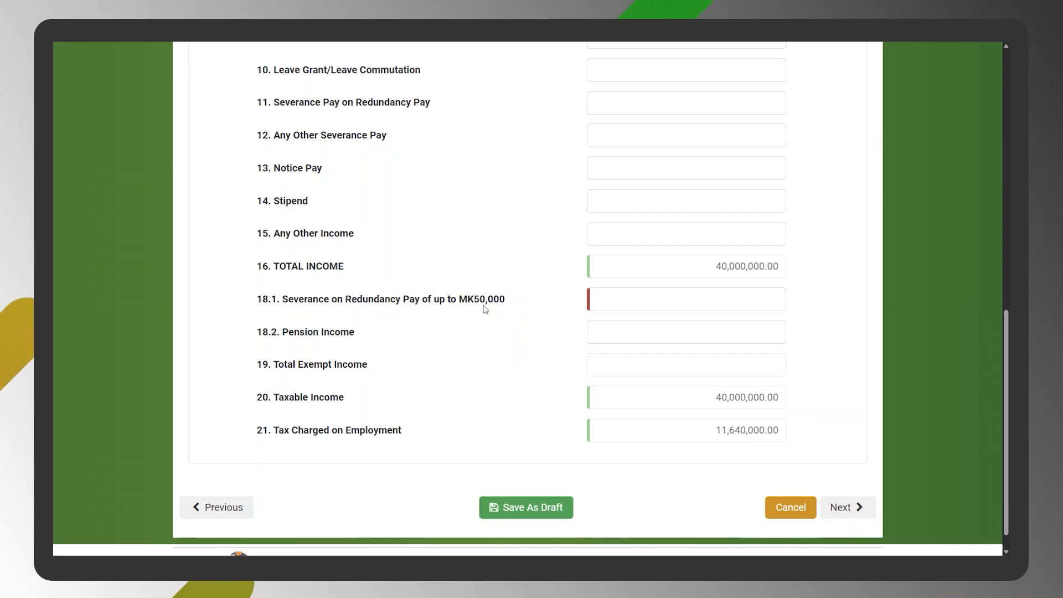
click(751, 301)
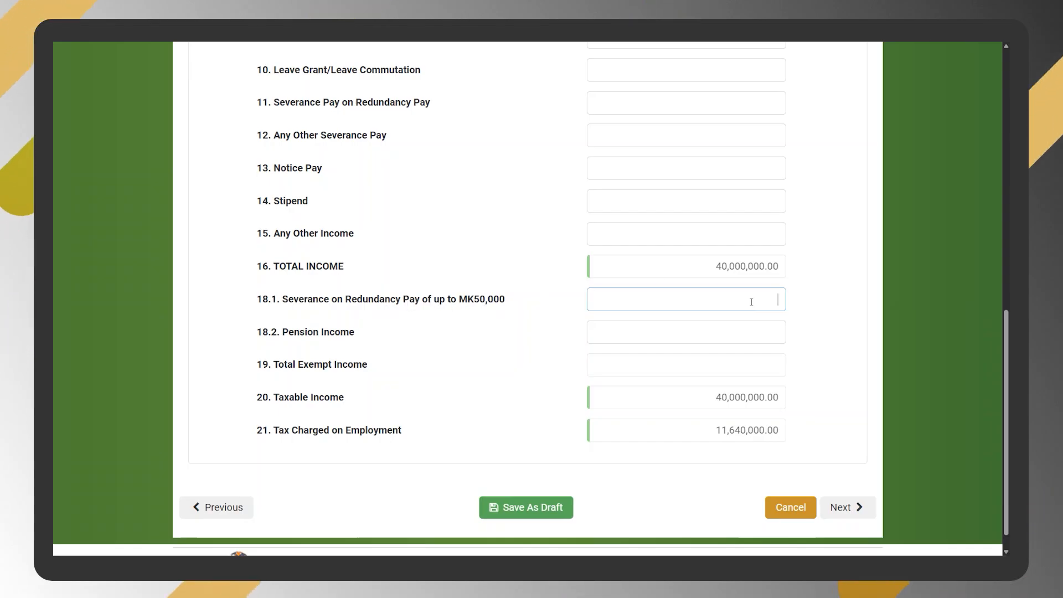
text(0)
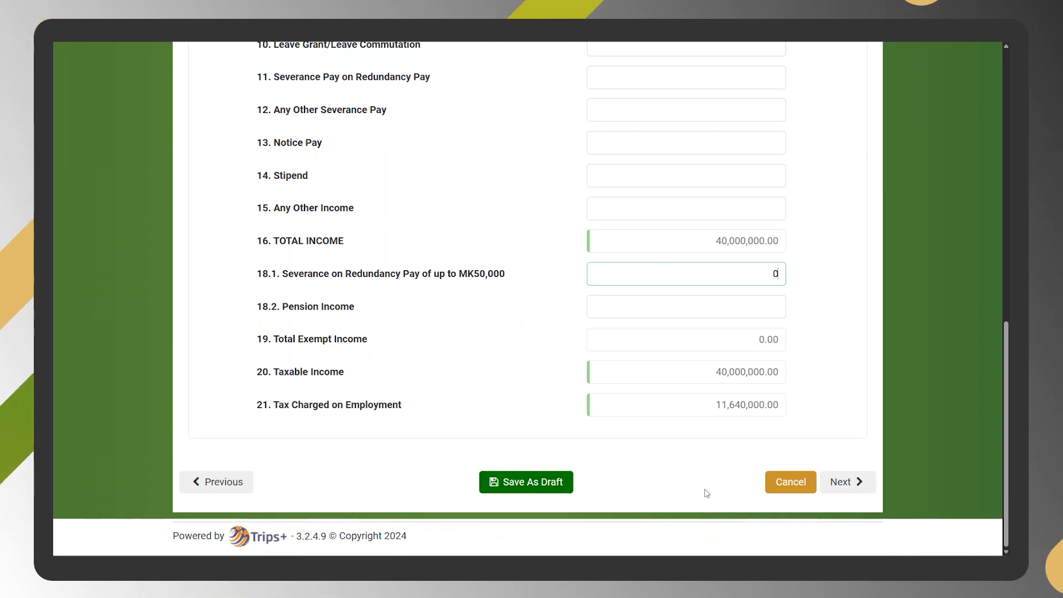
click(847, 482)
- Set Opening Capital to 2,000,000, Add Net Profit/Loss to 3,000,000 and Less Drawings to 200,000 in the balance sheet's Capital part
scroll(612, 204, up, 10)
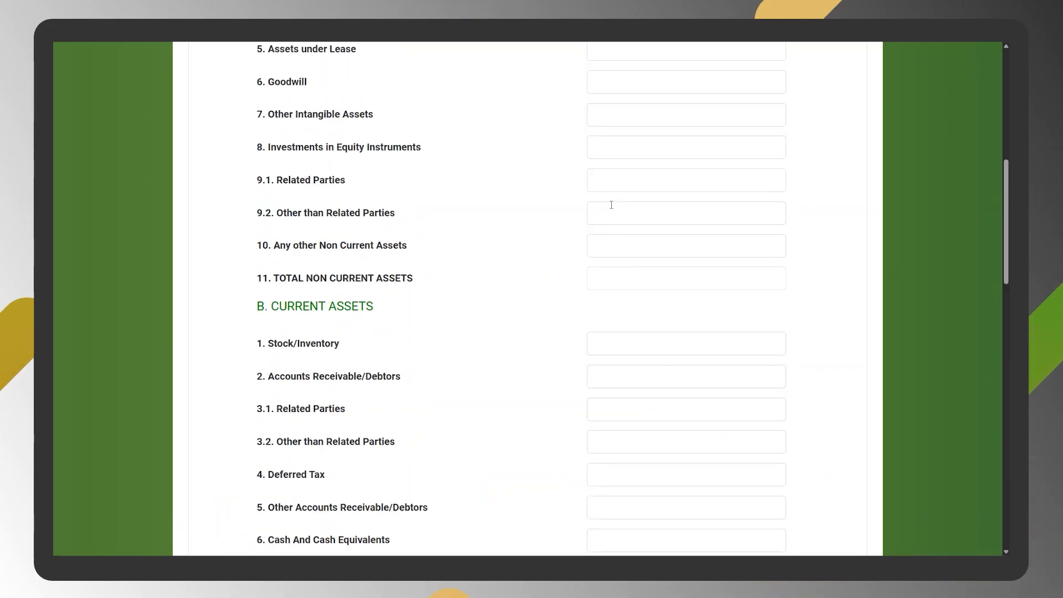
scroll(647, 279, down, 3)
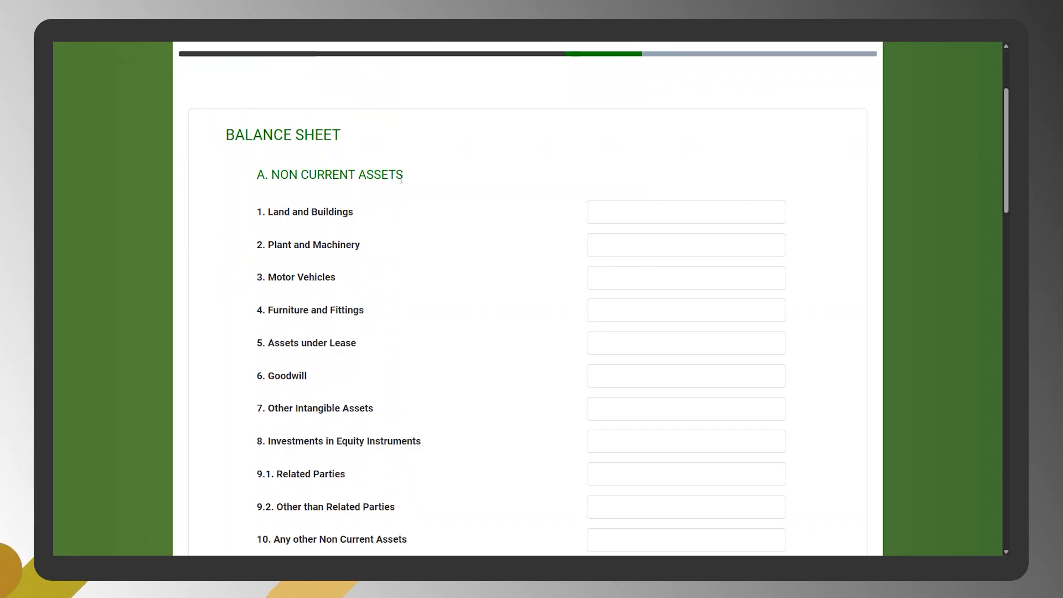
scroll(557, 177, down, 6)
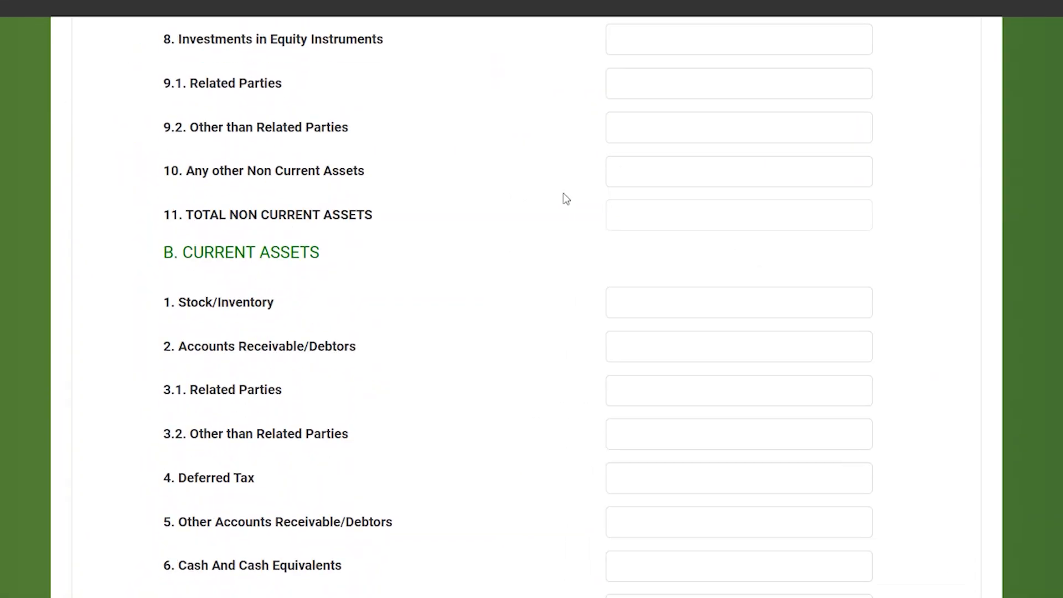
scroll(635, 508, down, 6)
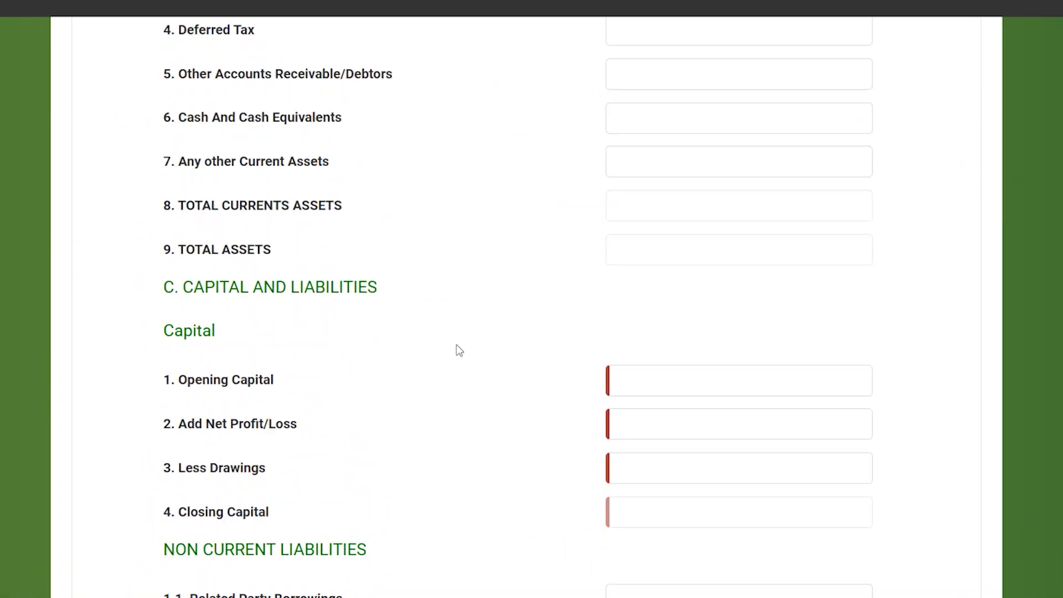
scroll(553, 370, down, 3)
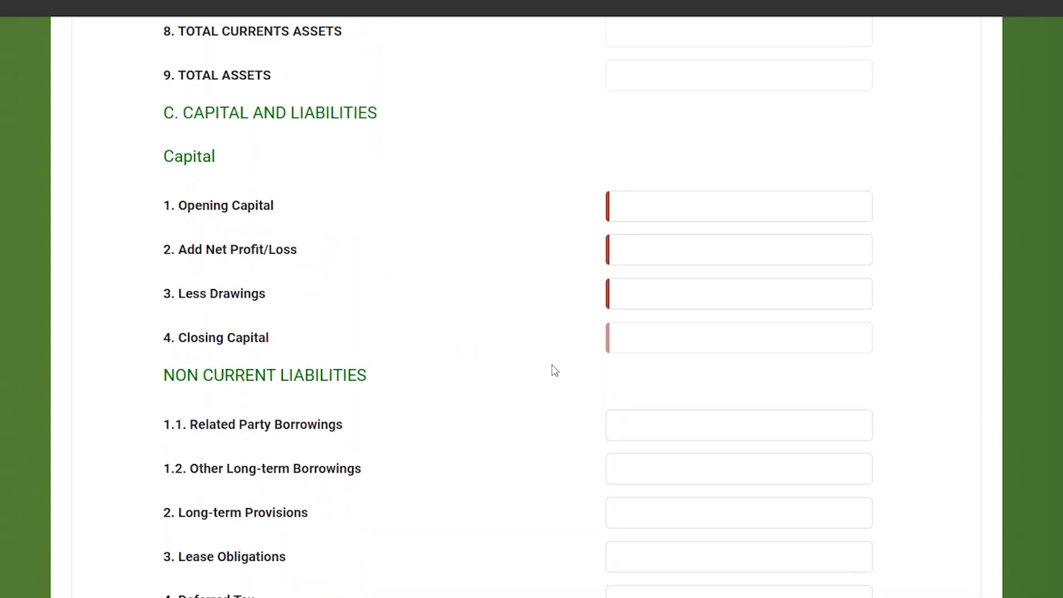
click(659, 205)
text(200000)
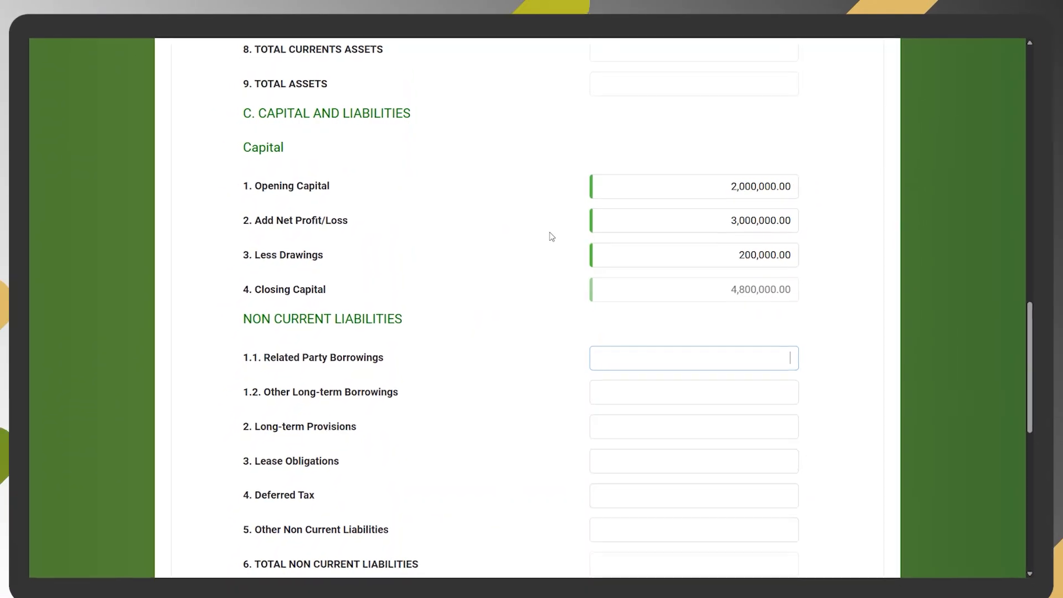
click(734, 359)
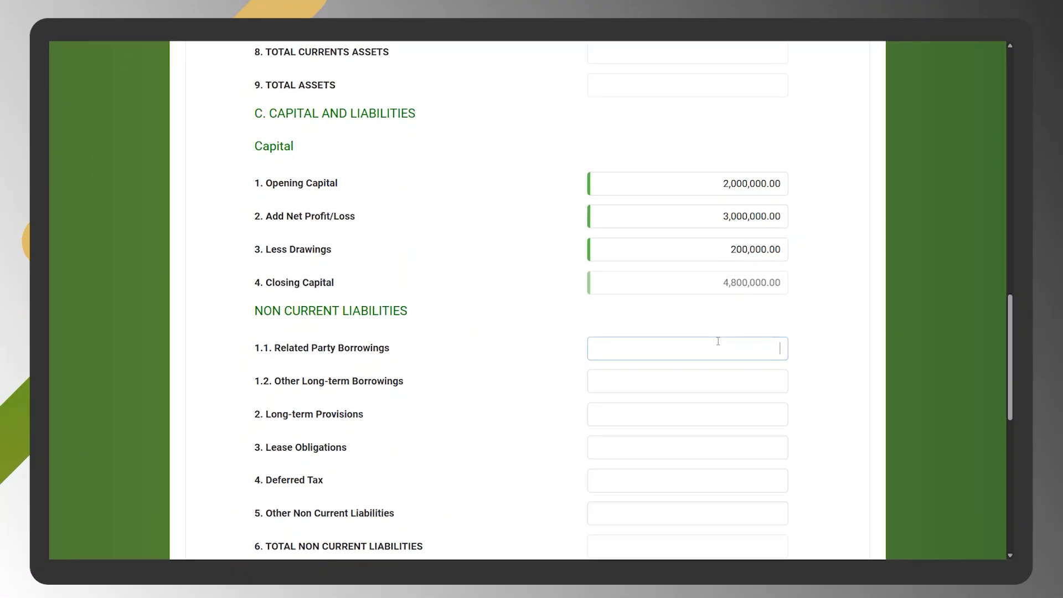
- Leave the current and non-current liabilities blank and proceed to the Tax Computation section
scroll(718, 341, down, 3)
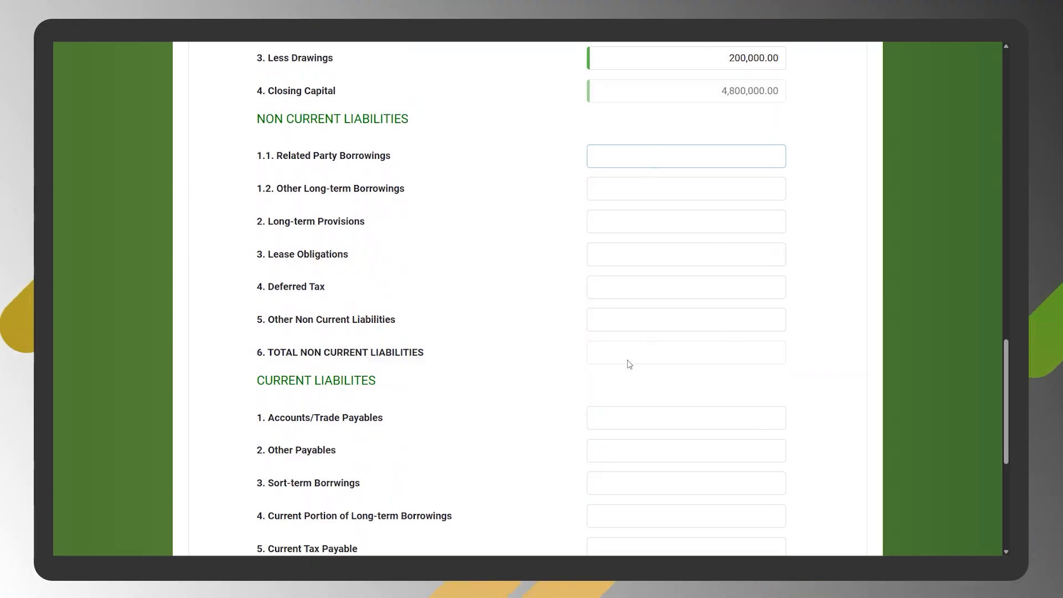
scroll(626, 361, down, 4)
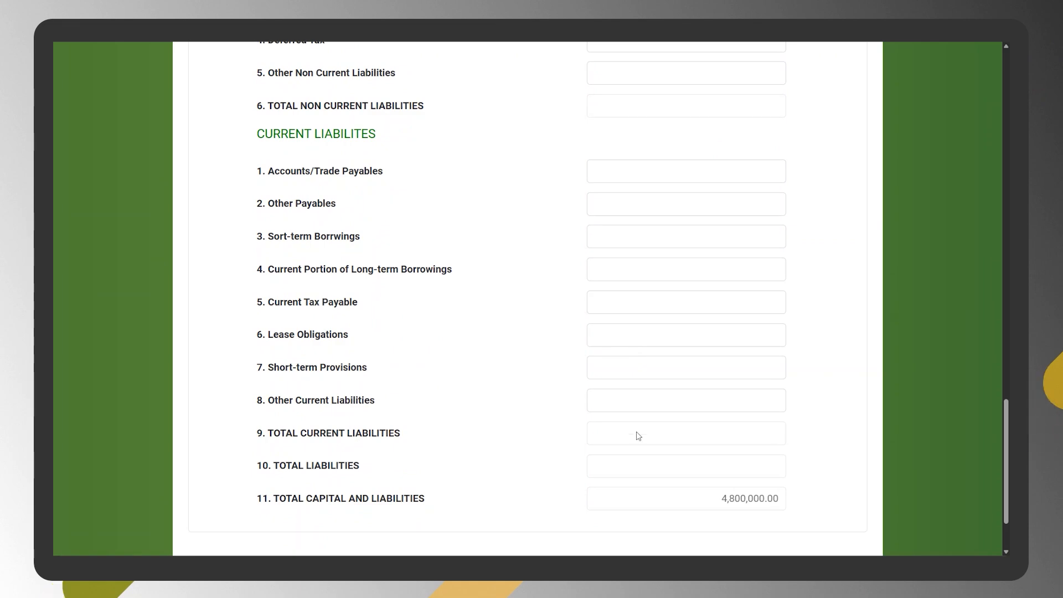
scroll(637, 440, down, 2)
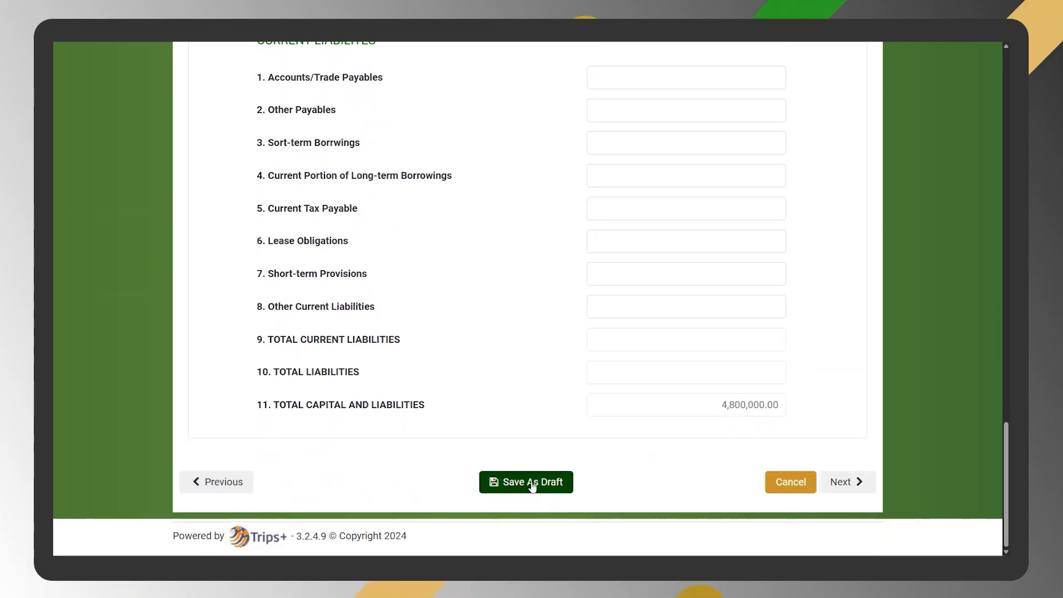
click(834, 482)
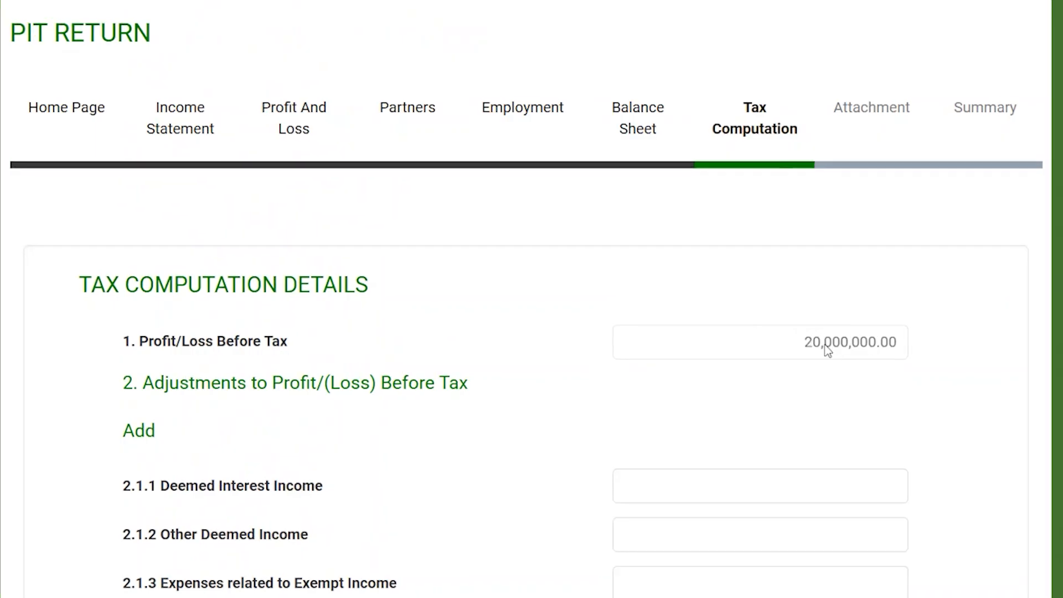
- Enter a 5,000,000 addition under Adjustments to Profit/(Loss) Before Tax and set the Exempt Income deduction to 2,000,000
scroll(828, 350, down, 7)
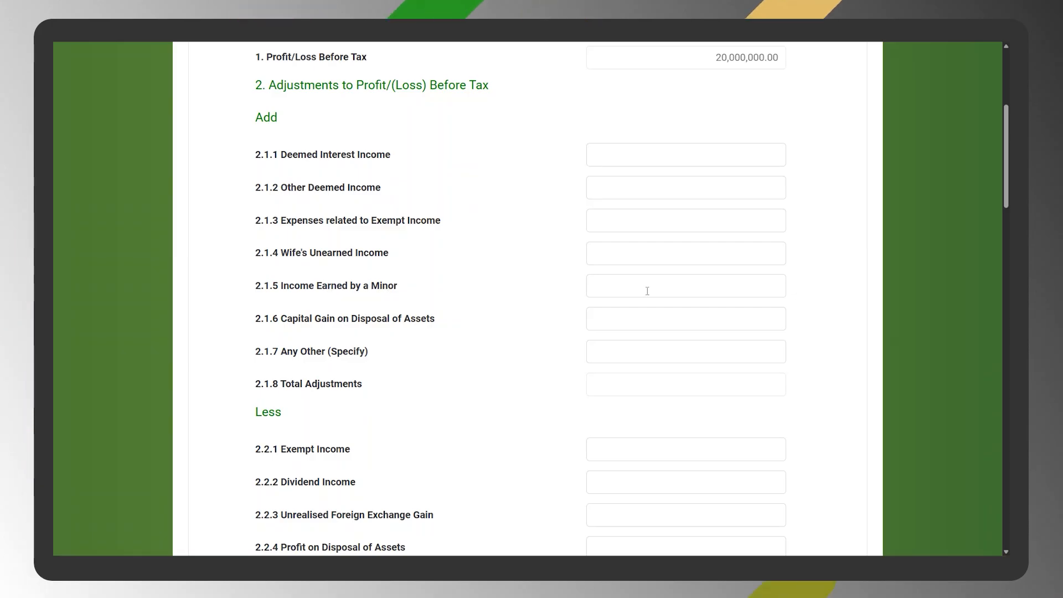
text(5000000)
scroll(458, 161, down, 5)
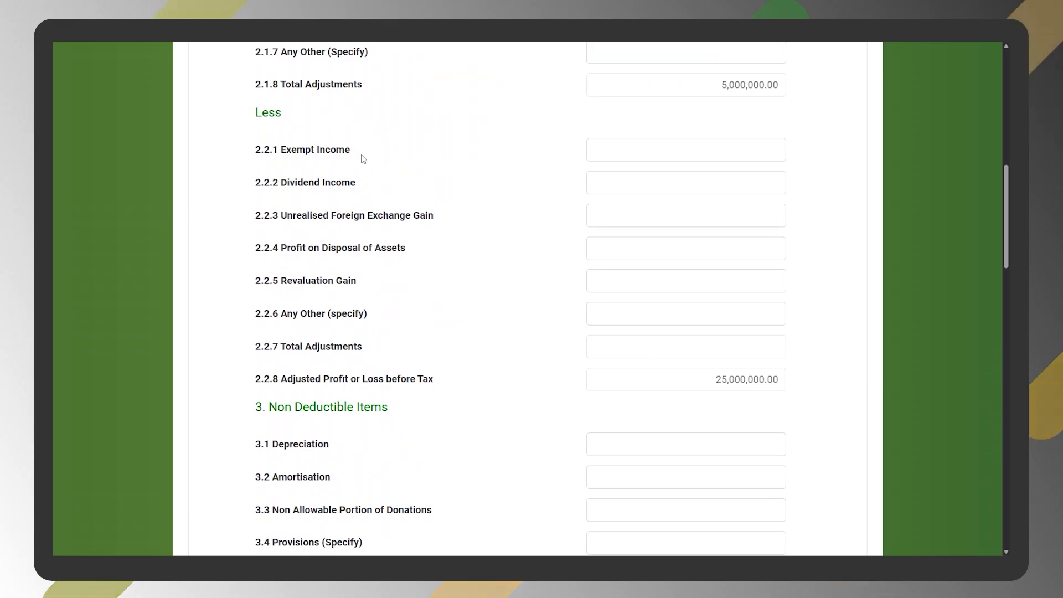
click(646, 154)
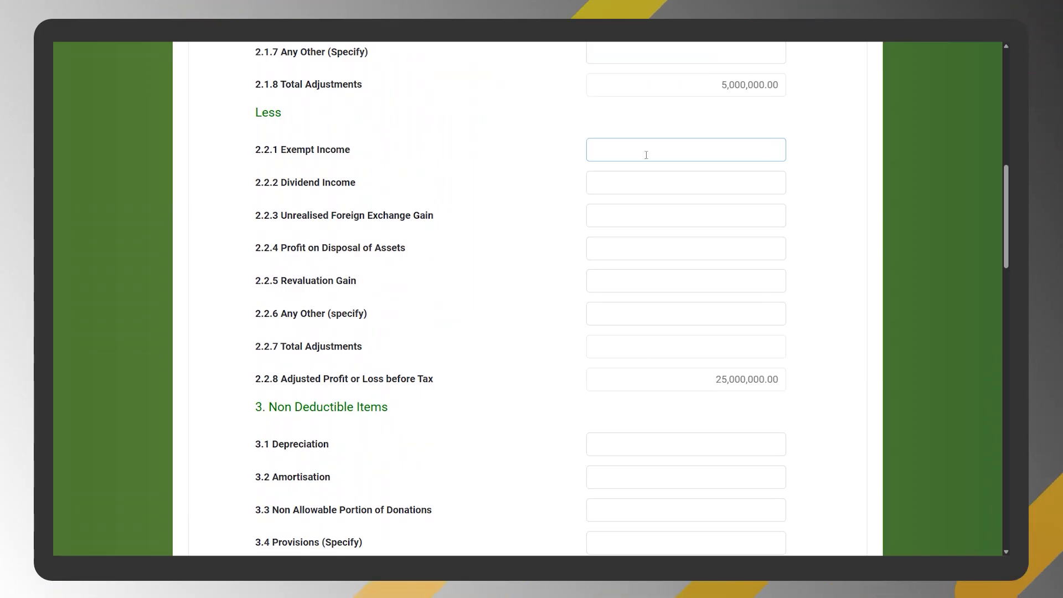
text(2)
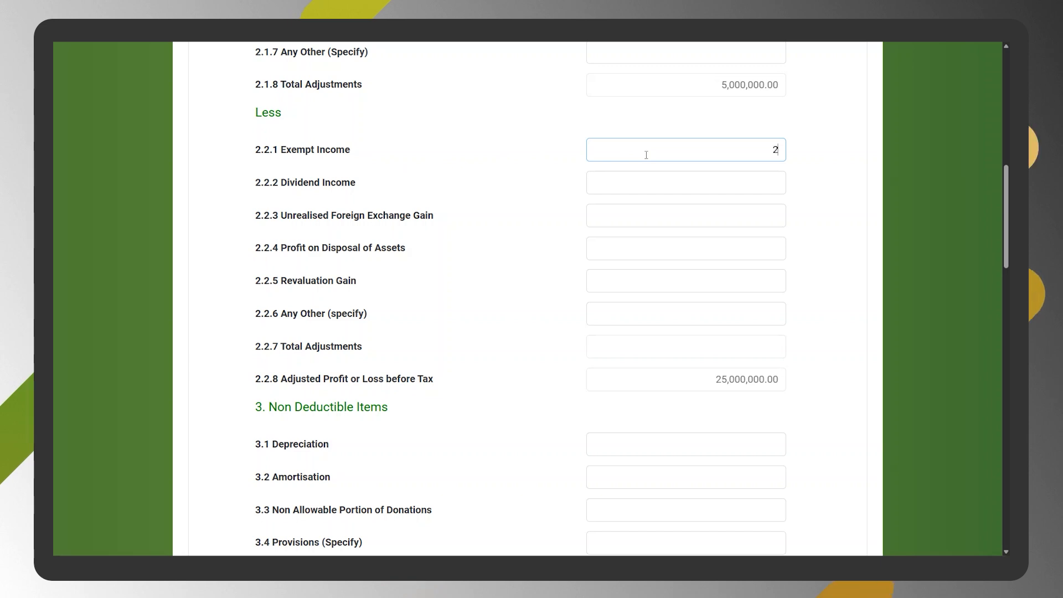
text(,000,000)
key(Tab)
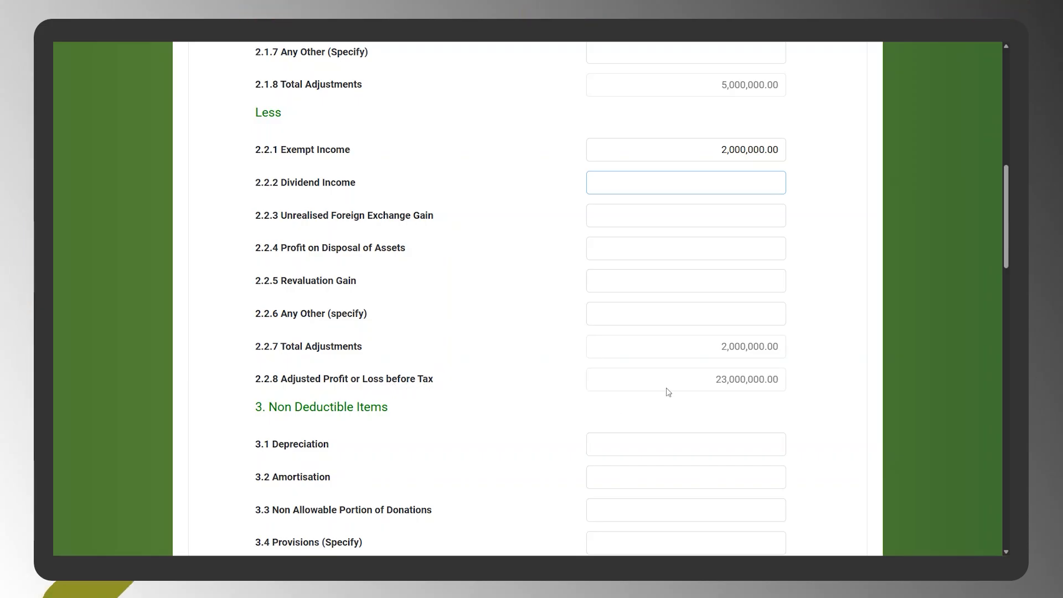
- Set Depreciation to 5,000,000 under Non Deductible Items and check the computed taxable income, tax holiday and total tax charged
scroll(713, 403, down, 5)
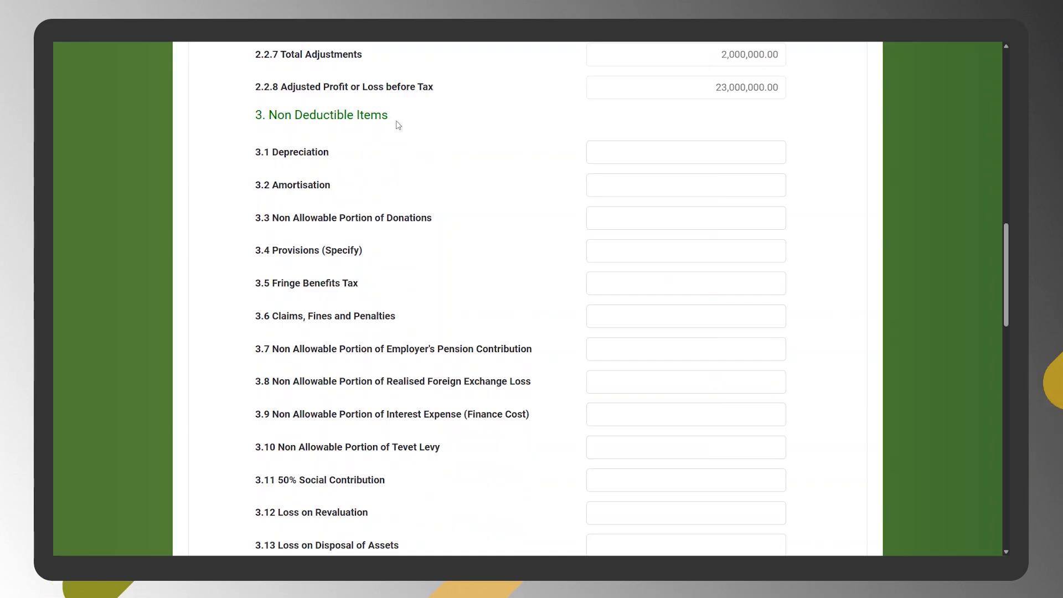
click(697, 157)
text(5000000)
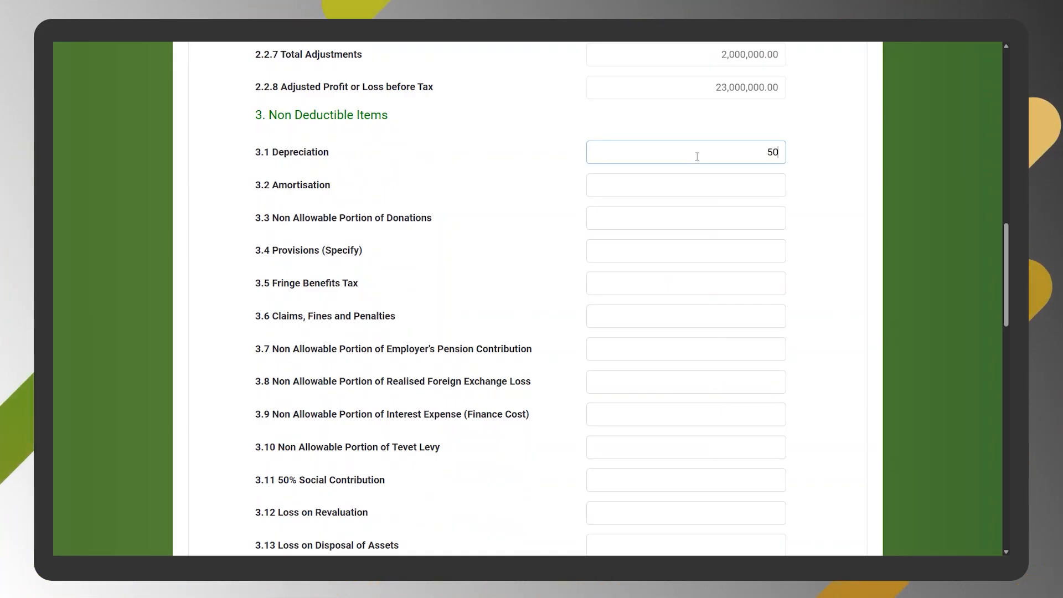
scroll(713, 348, down, 9)
scroll(714, 349, down, 1)
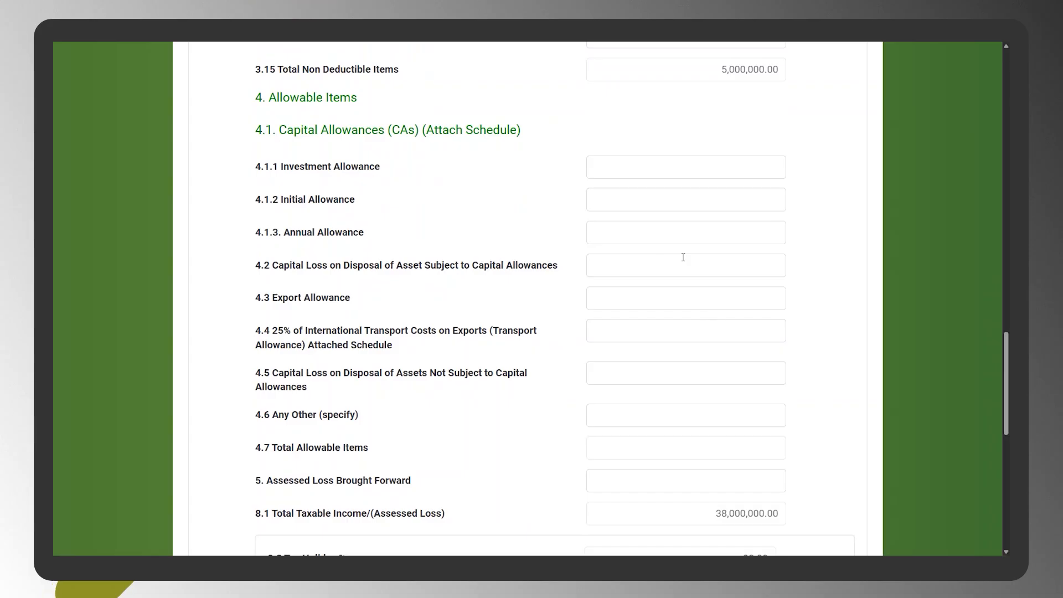
scroll(724, 227, down, 5)
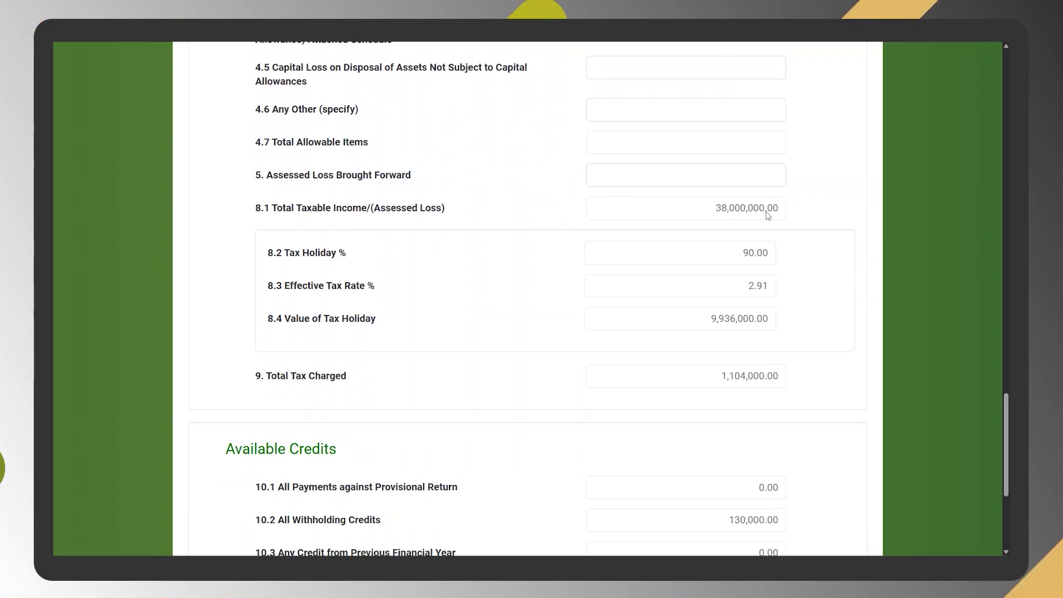
- Check the available credits and total net tax charged, and proceed to the Attachment section
scroll(693, 171, down, 2)
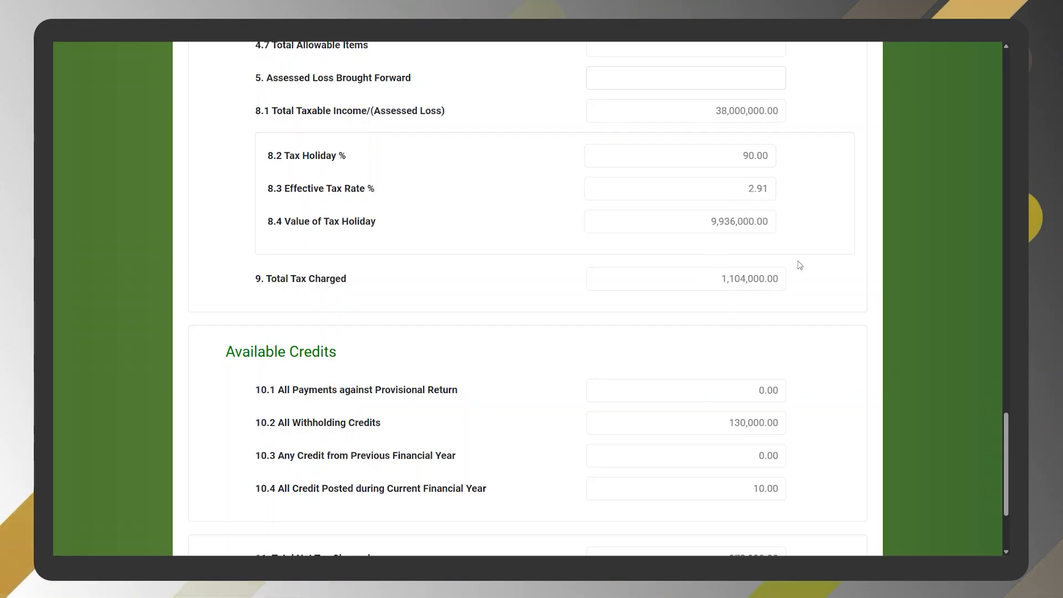
scroll(769, 341, down, 3)
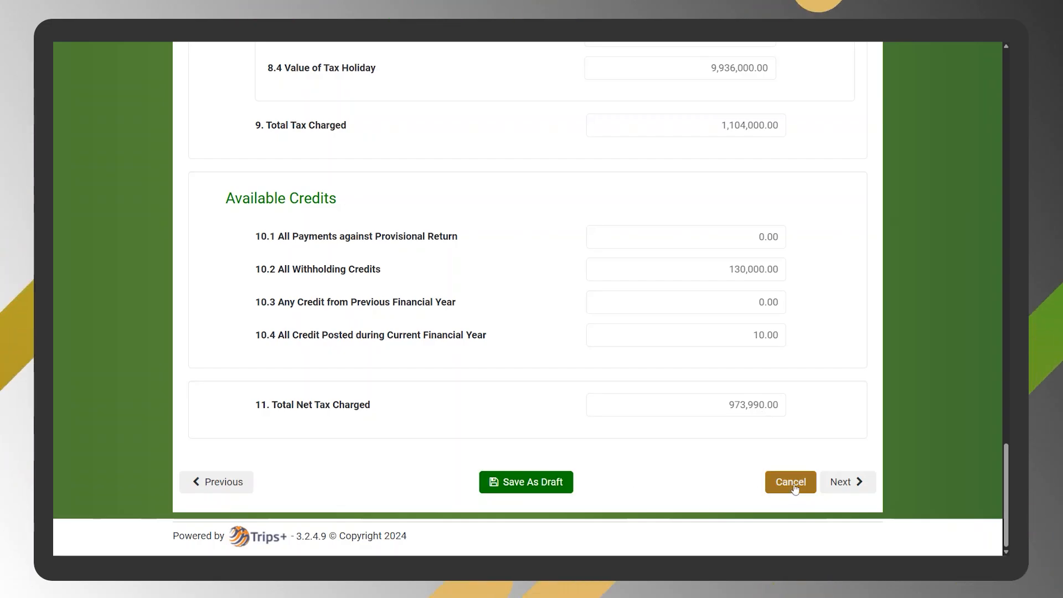
click(837, 482)
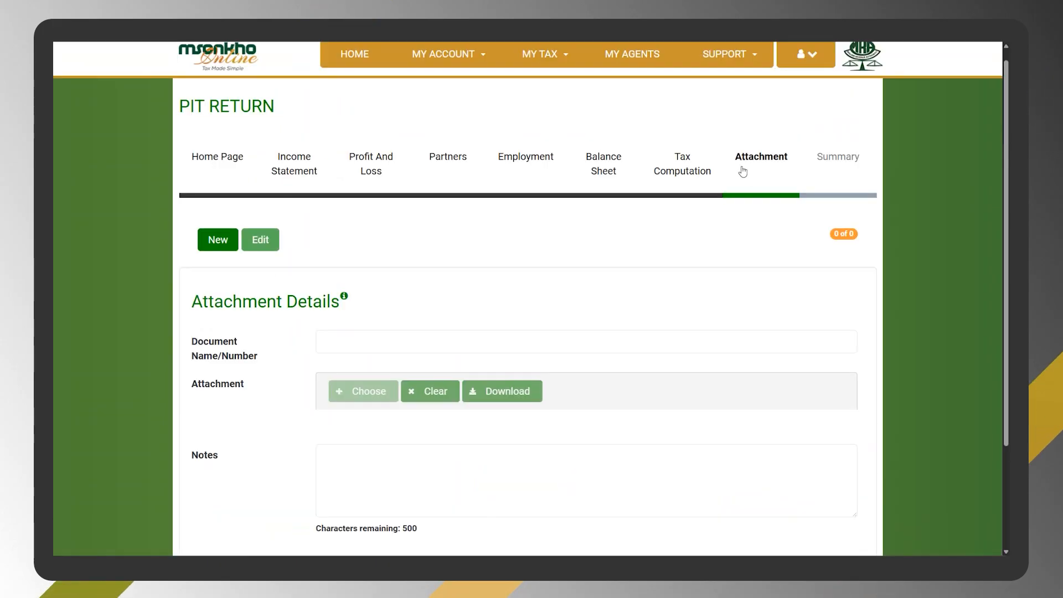
- Add a new attachment with the document name g6 and the file "done csp", leaving the notes blank
scroll(560, 284, down, 2)
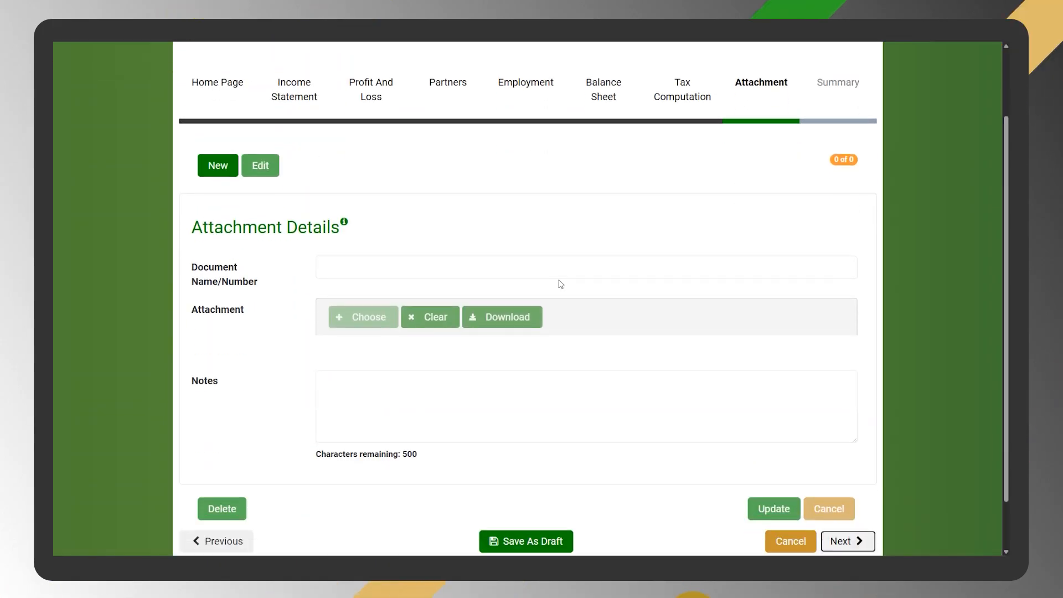
click(210, 169)
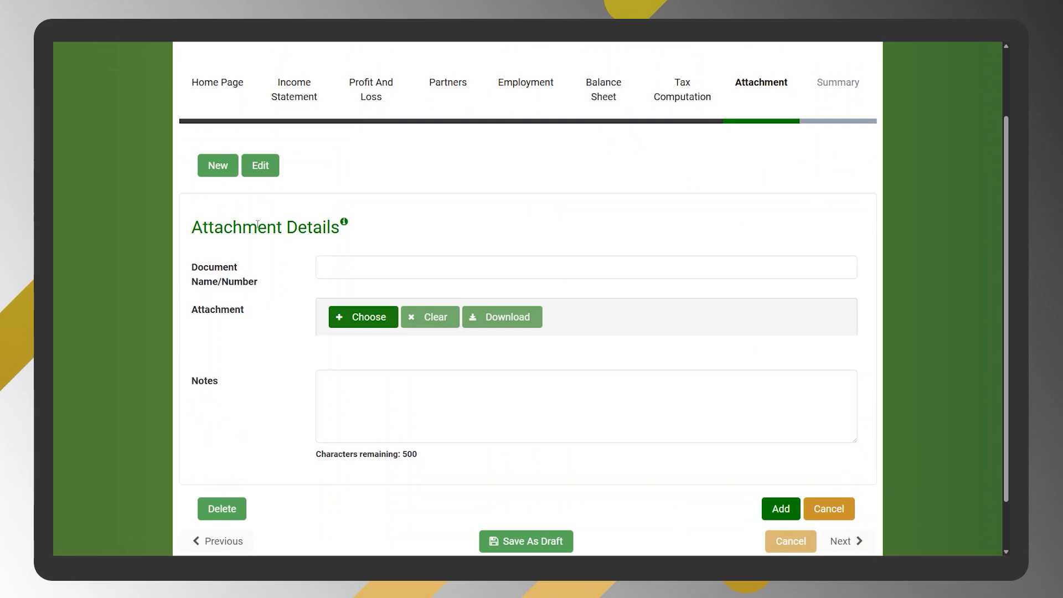
click(322, 273)
text(g6)
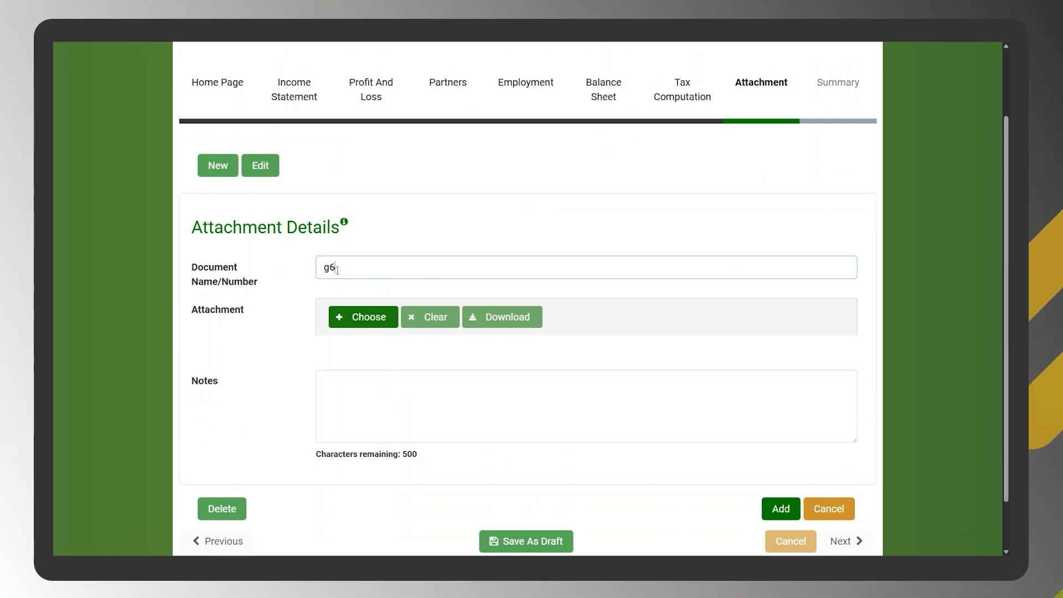
click(374, 322)
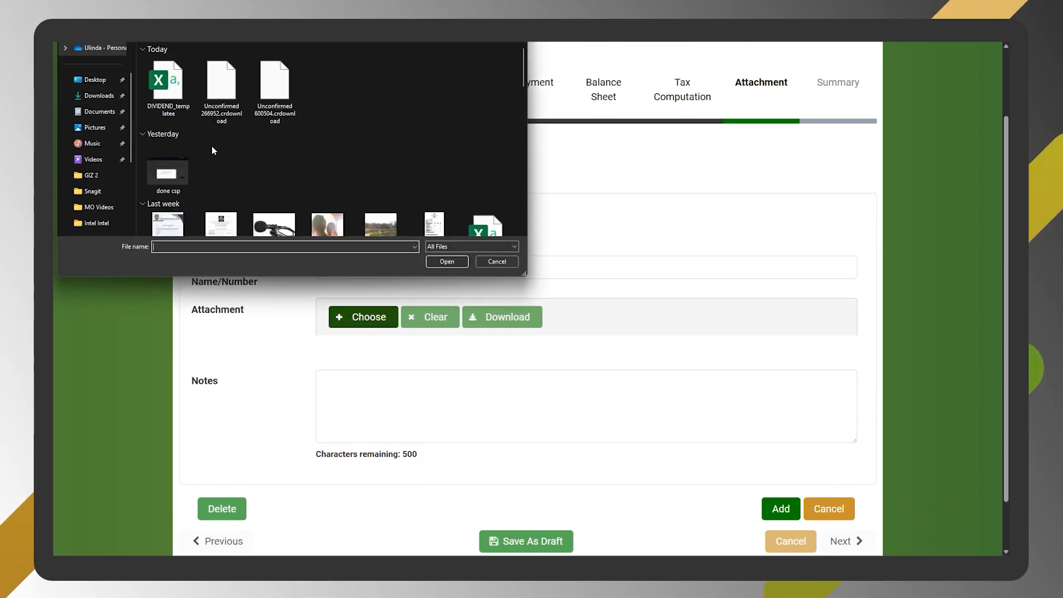
click(171, 181)
double_click(172, 181)
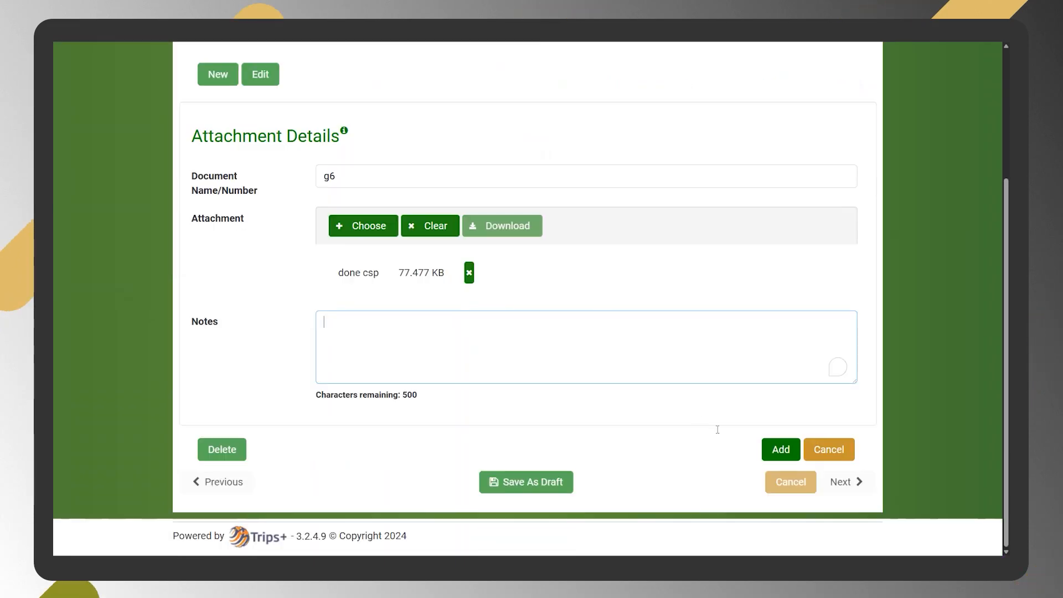
click(775, 446)
scroll(221, 455, down, 2)
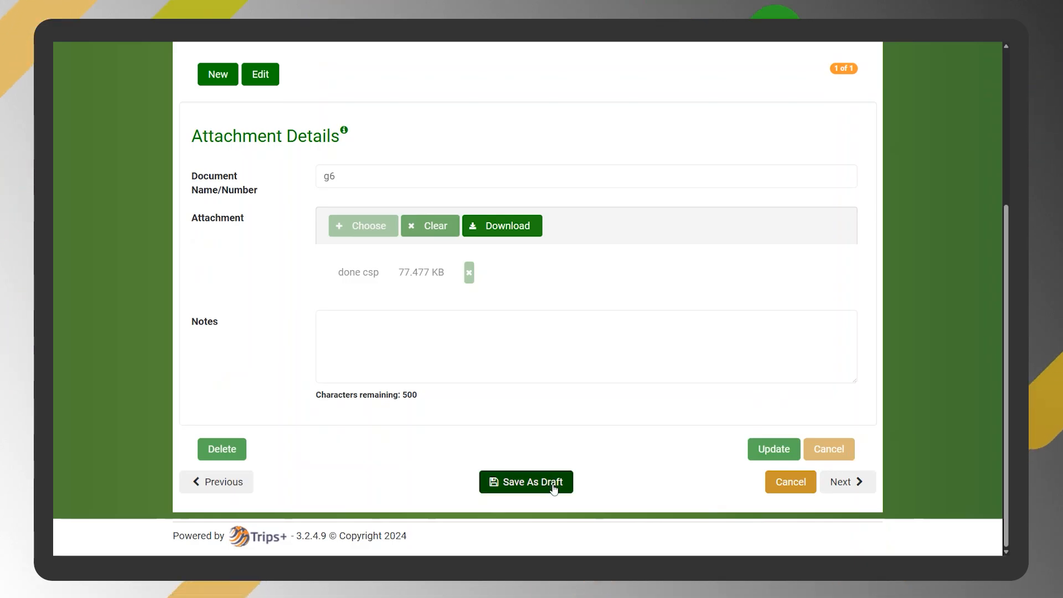
- Proceed to the return's Summary section and review the taxpayer details, period and declared income types
click(845, 482)
scroll(648, 294, down, 10)
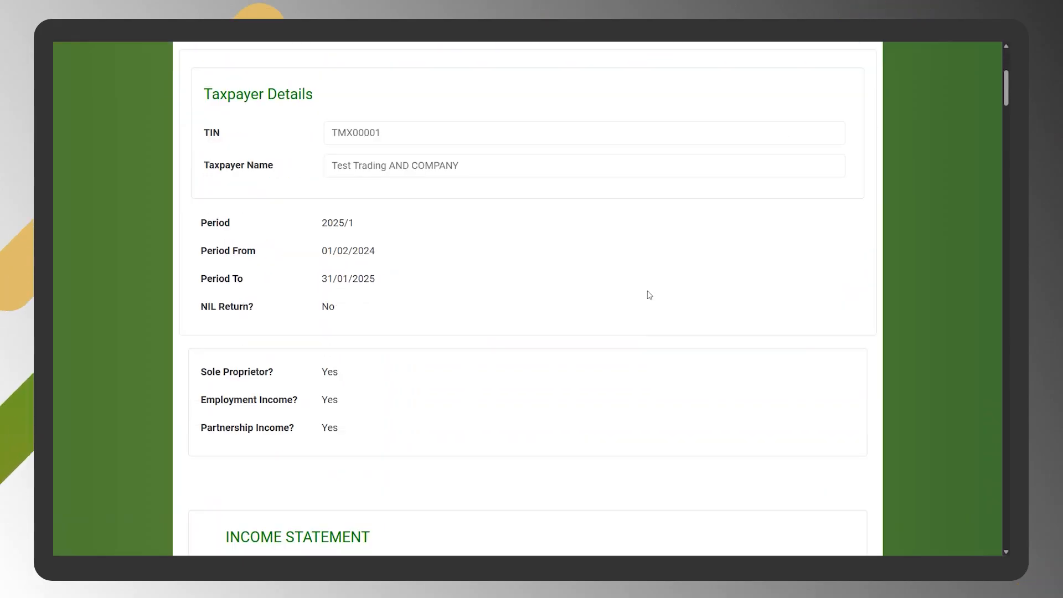
scroll(648, 294, down, 14)
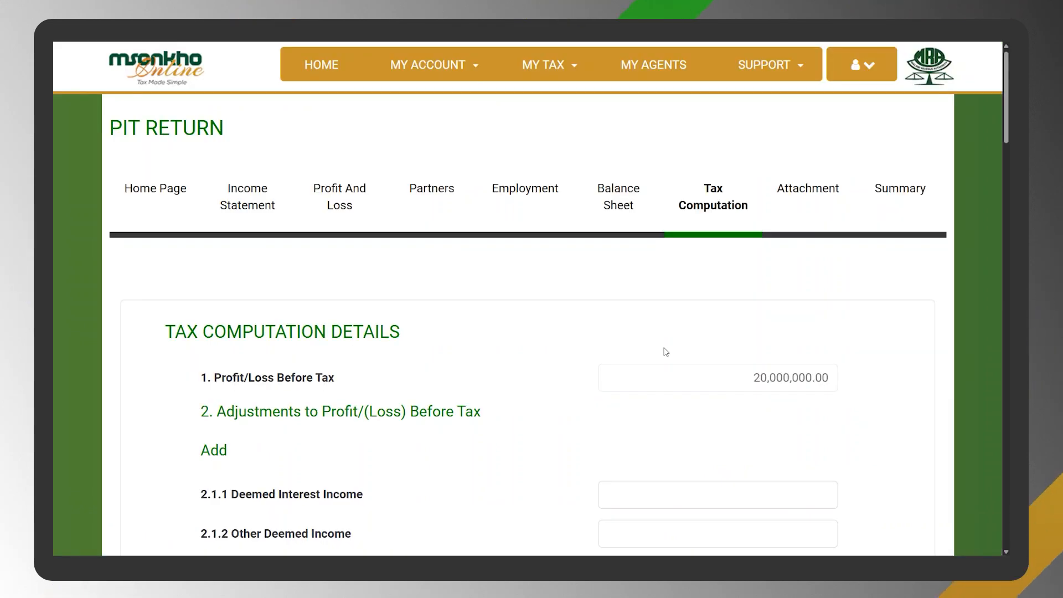
- Set Income Earned by a Minor to 10,000,000 in the Add part of the adjustments to profit before tax
scroll(351, 277, down, 2)
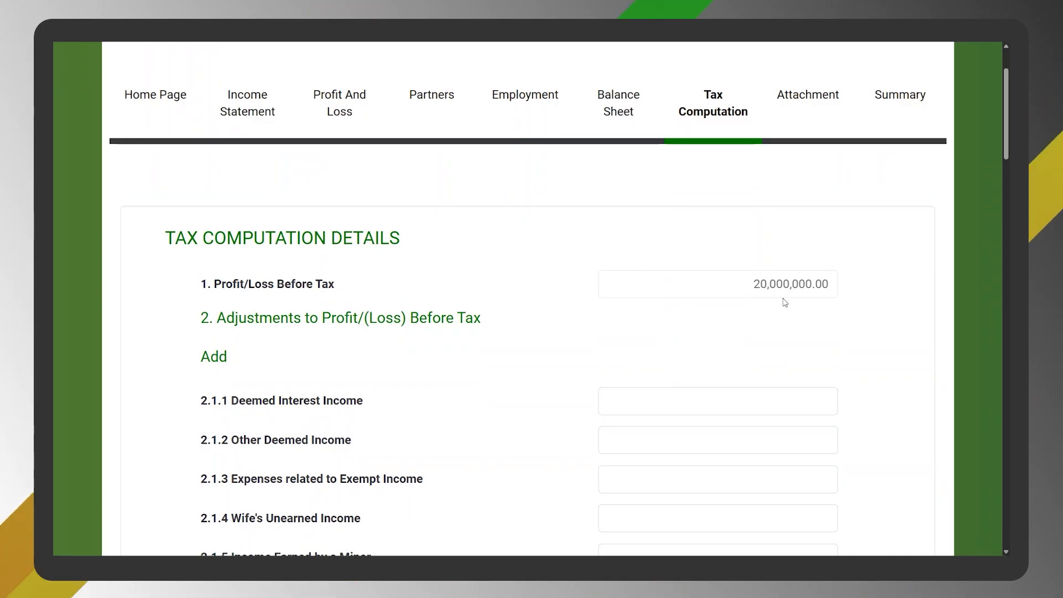
scroll(781, 321, down, 10)
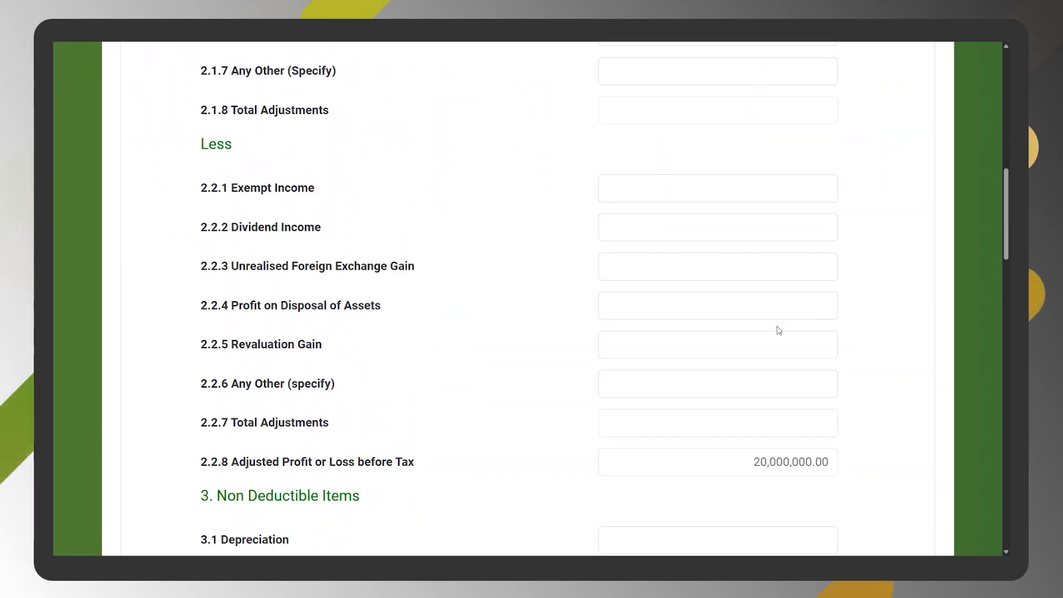
scroll(779, 330, up, 6)
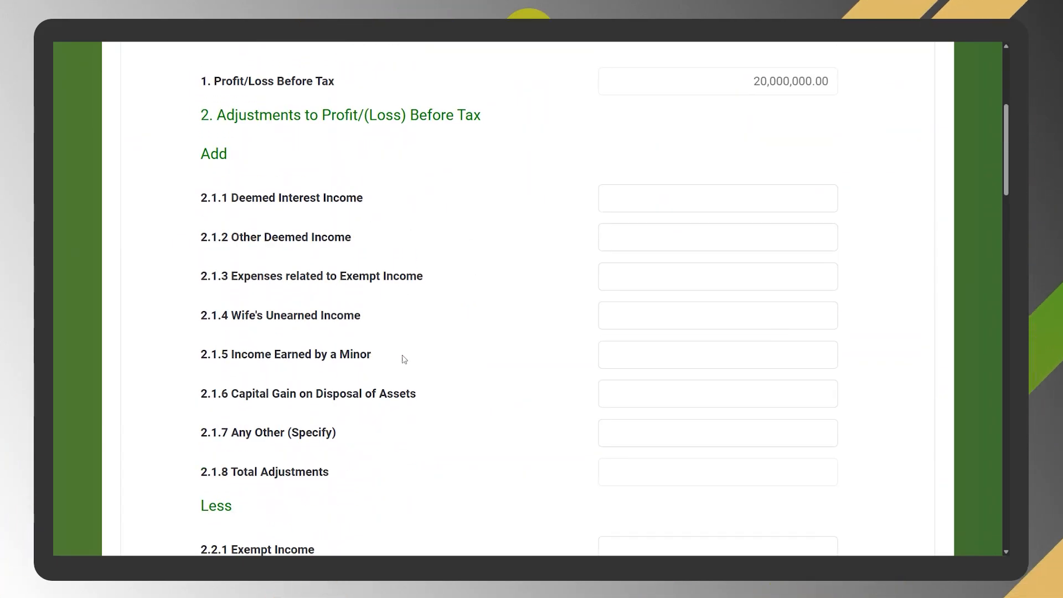
click(679, 359)
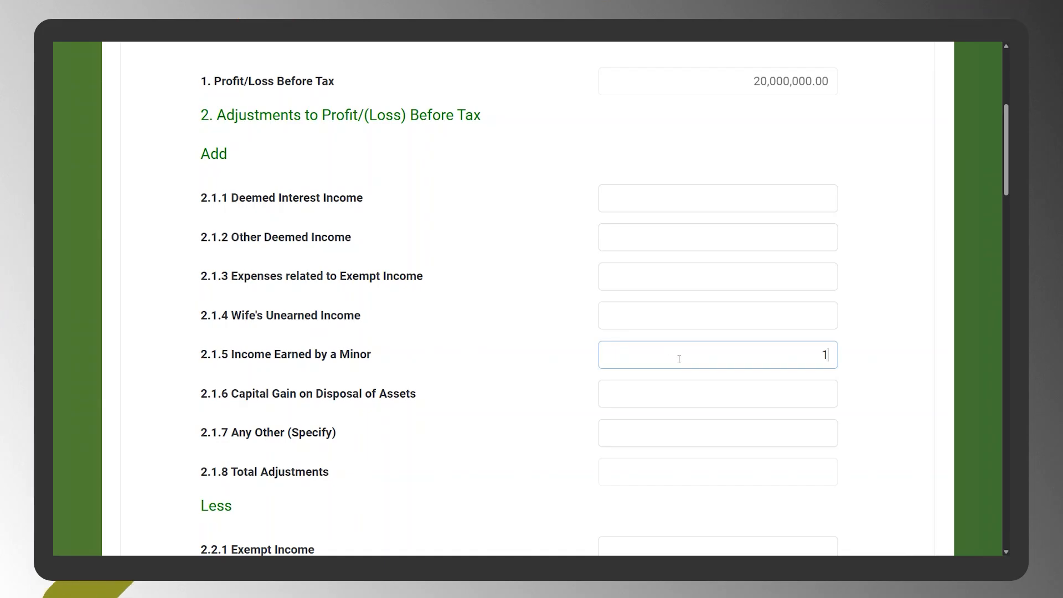
scroll(415, 237, down, 7)
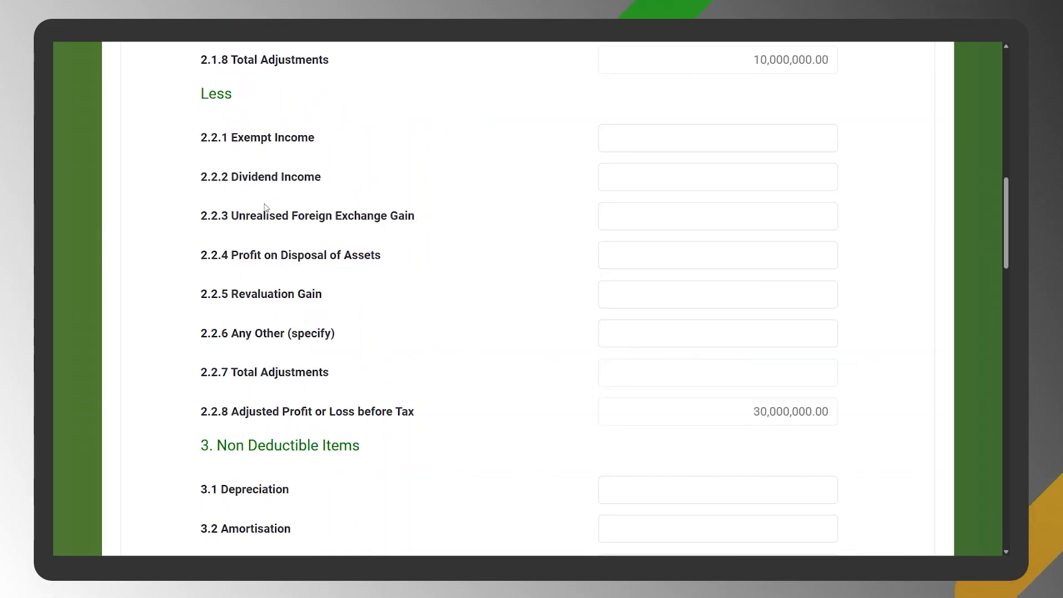
- Set the Exempt Income deduction to 3,000,000 in the Less part of the adjustments
click(629, 137)
text(3,000)
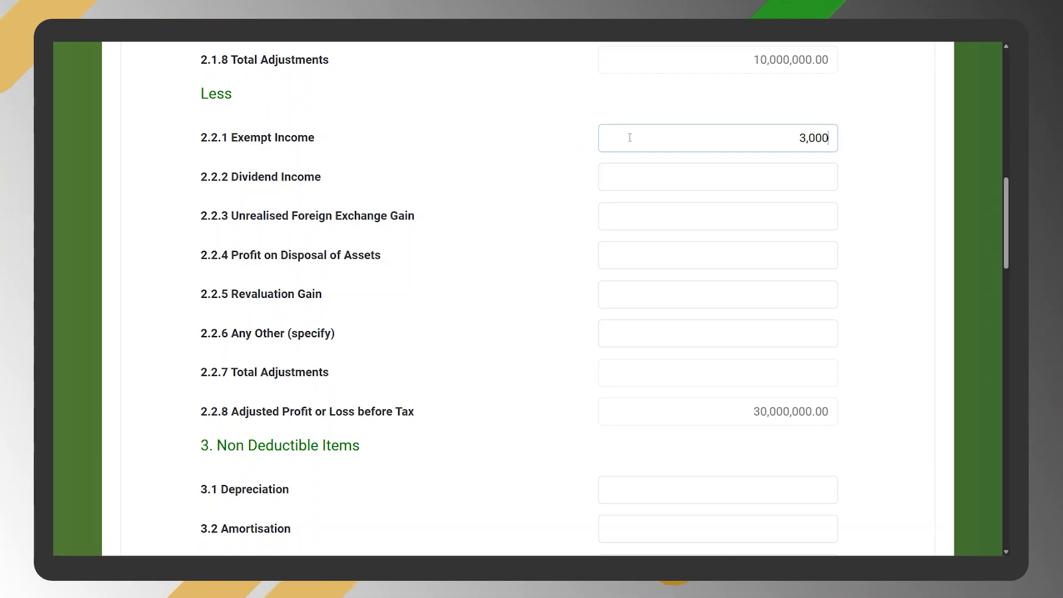
text(,000)
key(Tab)
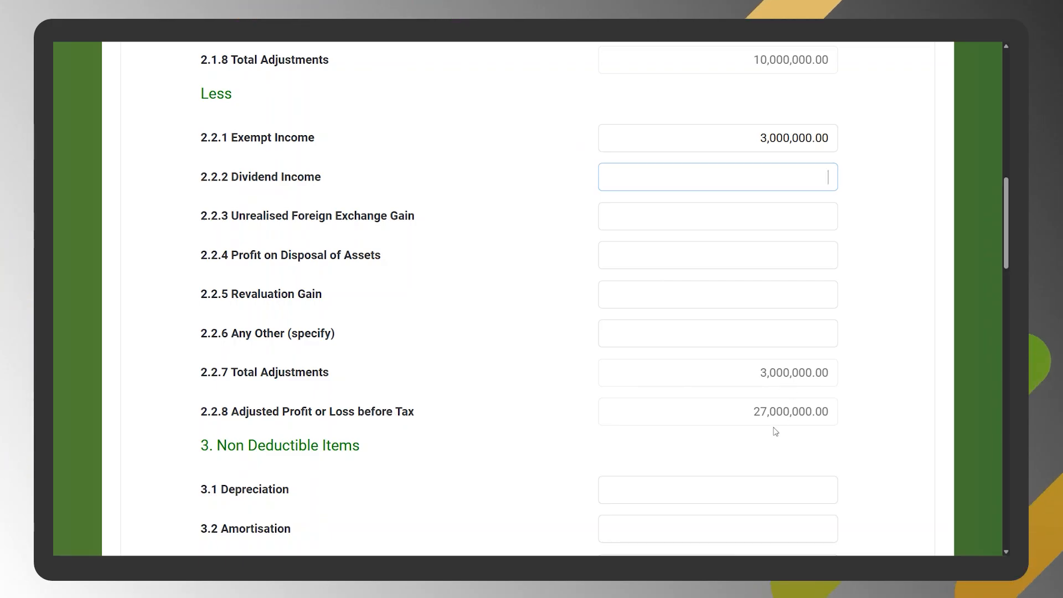
- Set Depreciation to 3,000,000 under Non Deductible Items
scroll(776, 432, down, 5)
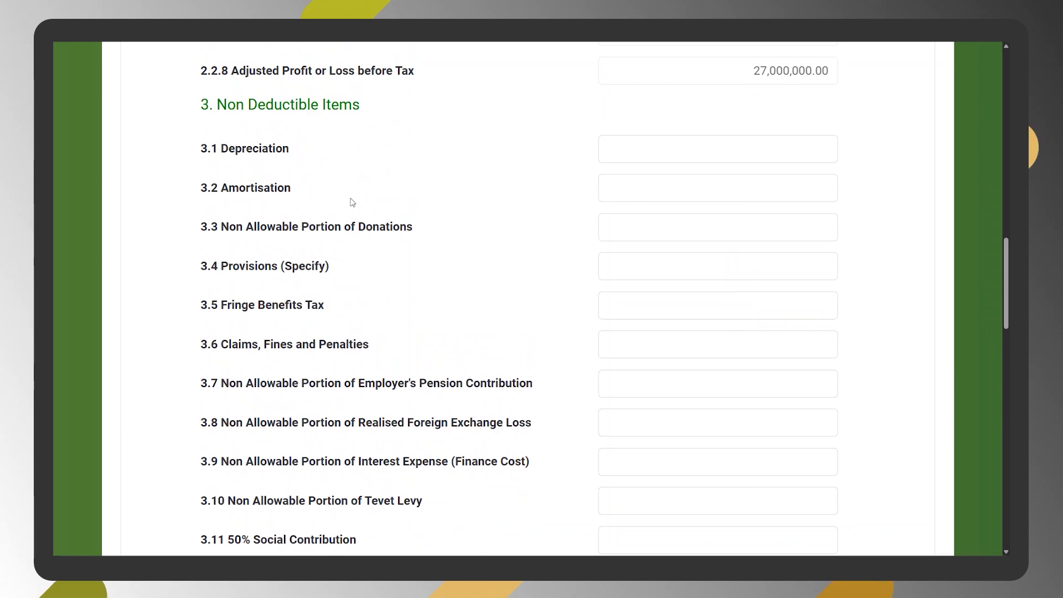
click(692, 146)
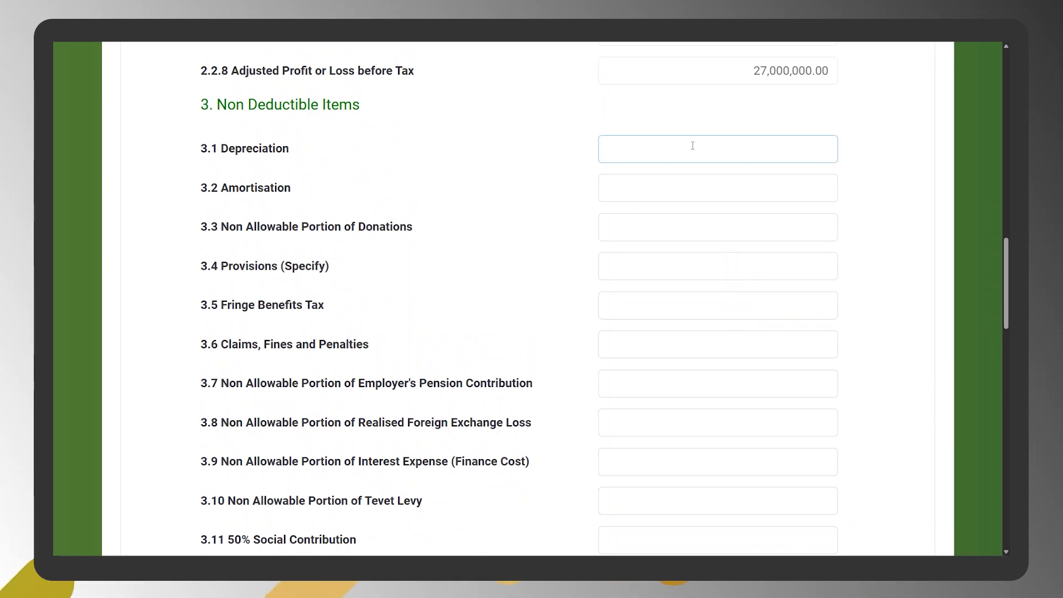
text(3000000)
- Leave the allowable items blank, check the computed tax and available credits, and proceed to the Attachment section
scroll(407, 218, down, 9)
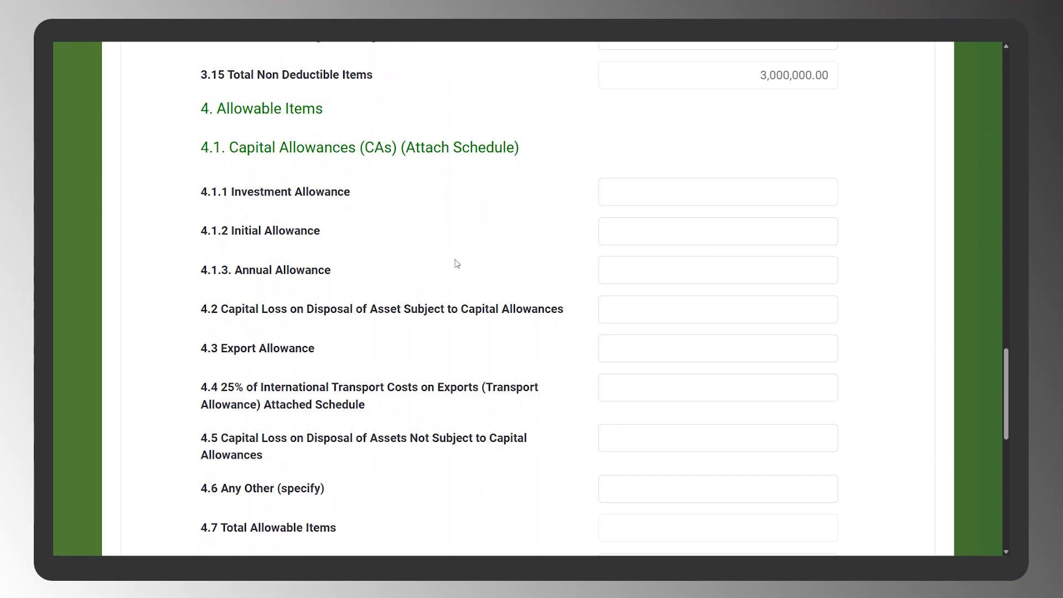
scroll(681, 271, down, 7)
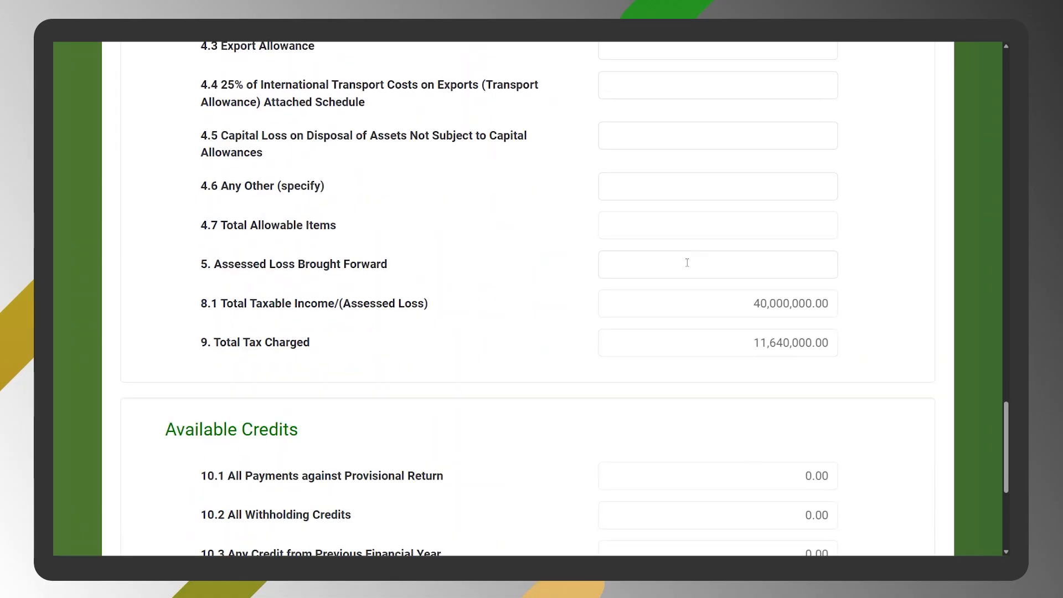
scroll(689, 267, down, 1)
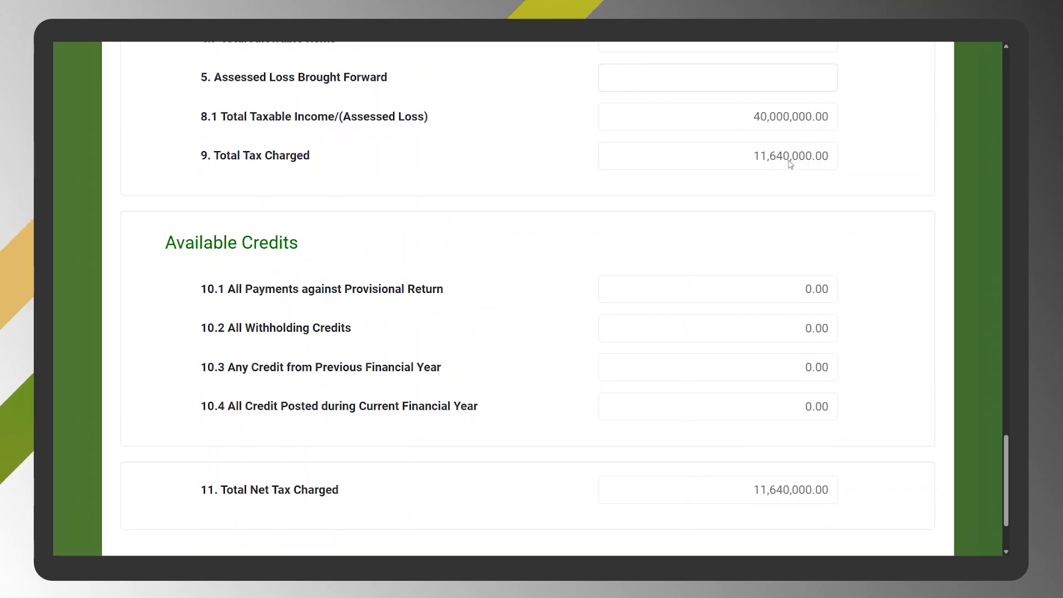
scroll(226, 455, down, 2)
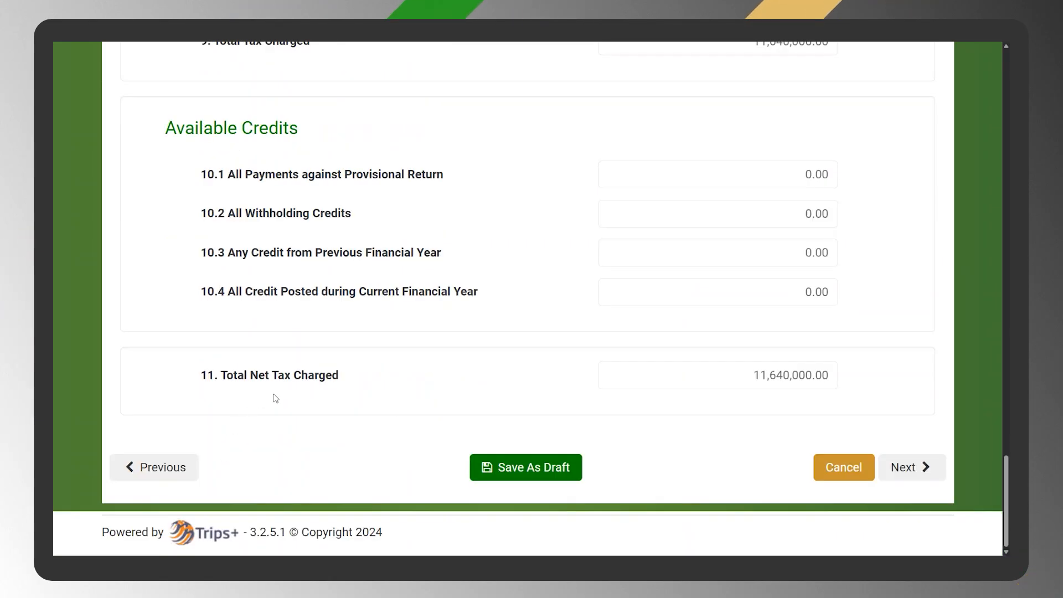
click(909, 473)
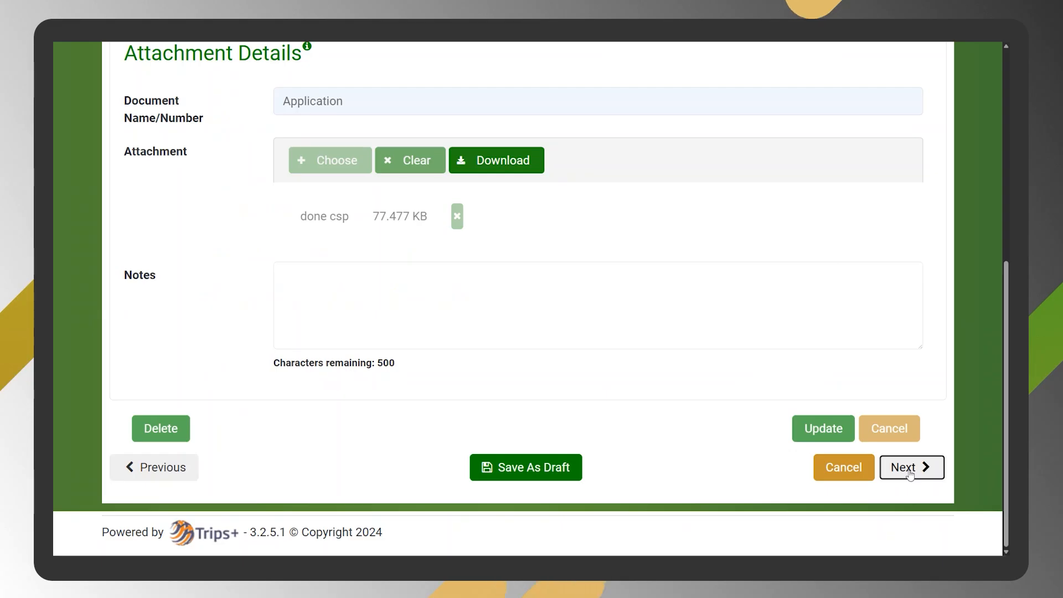
- Check the existing Application attachment and proceed to the Summary section
scroll(818, 355, up, 4)
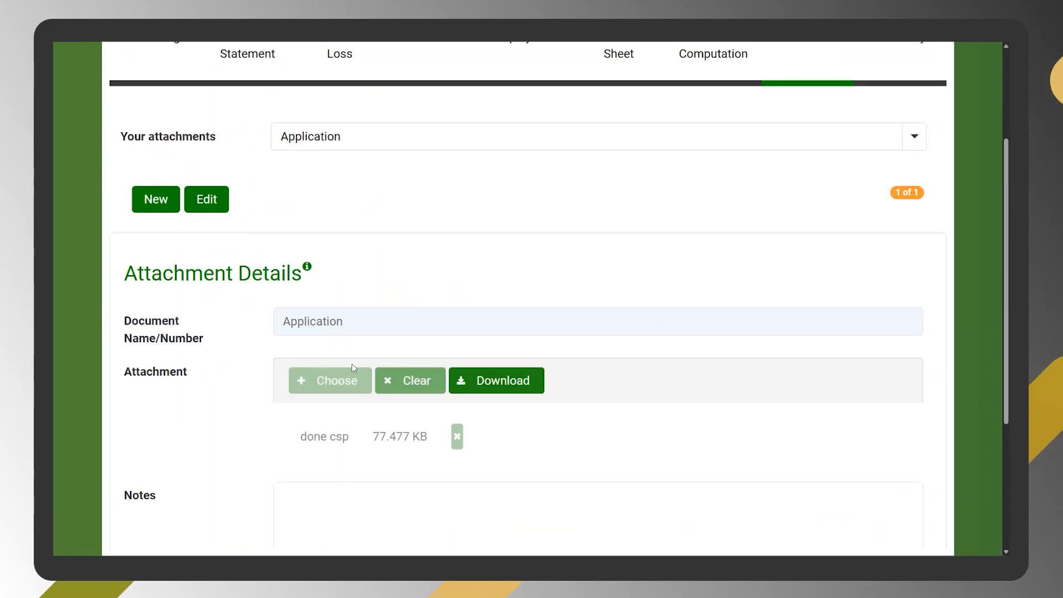
scroll(291, 441, down, 4)
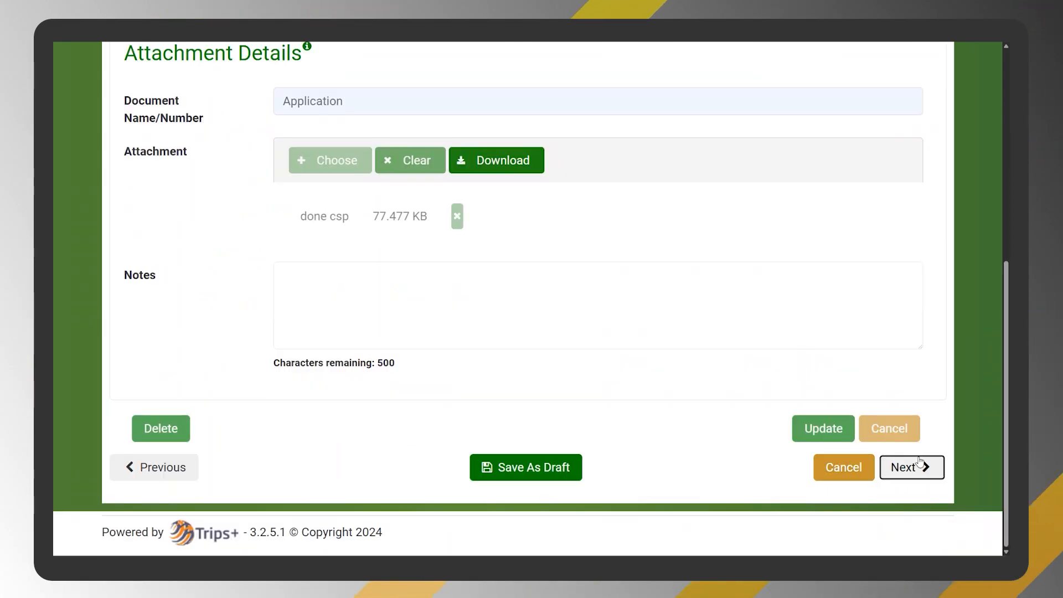
click(910, 467)
- Review the whole return summary, from the taxpayer details and income statement through tax computation and balance sheet to the attachments
scroll(734, 376, down, 10)
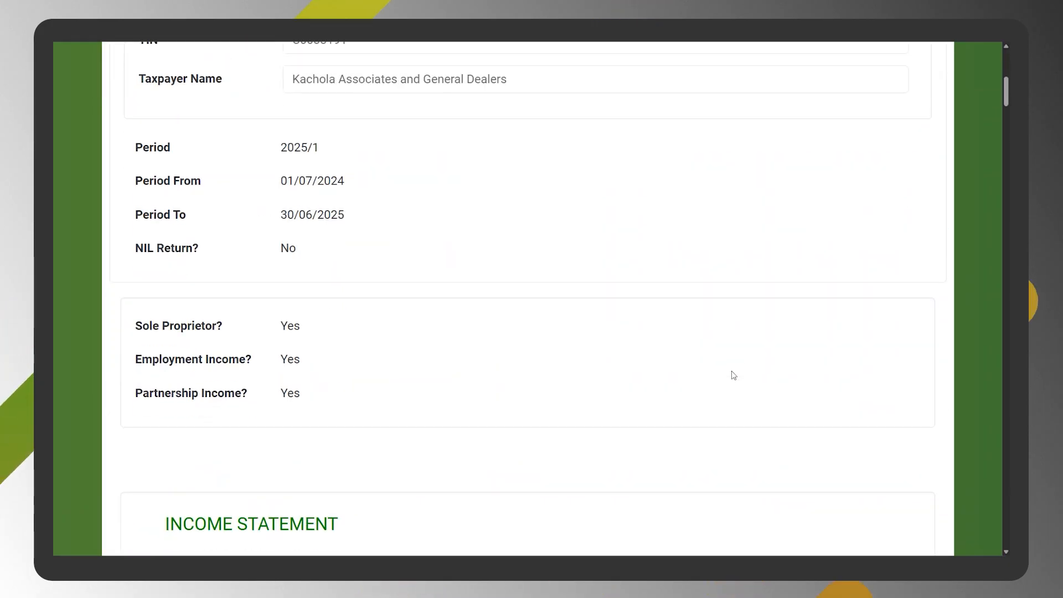
scroll(734, 375, down, 15)
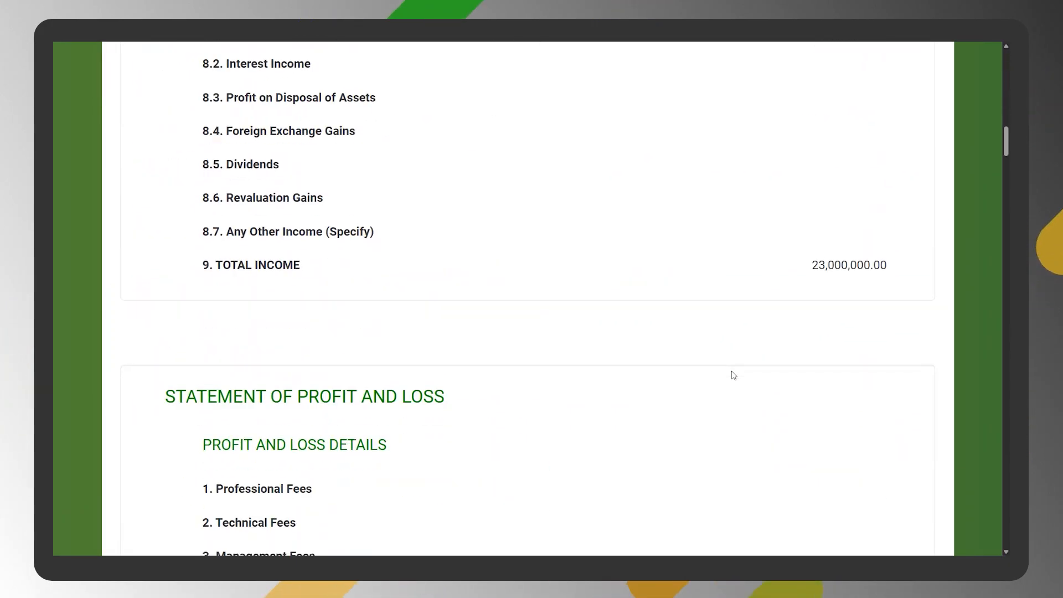
scroll(733, 375, down, 6)
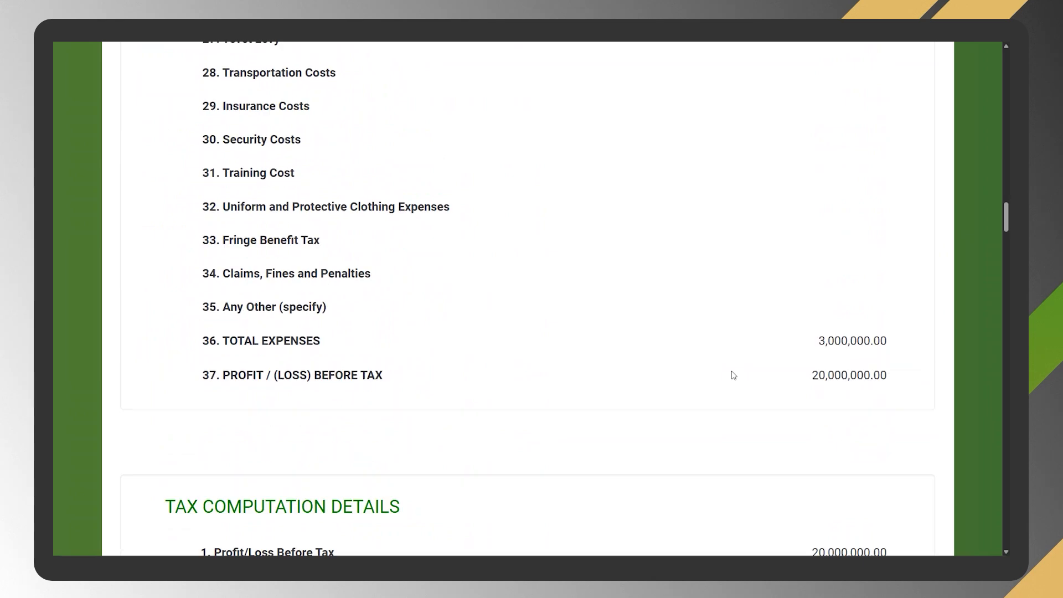
scroll(733, 375, down, 9)
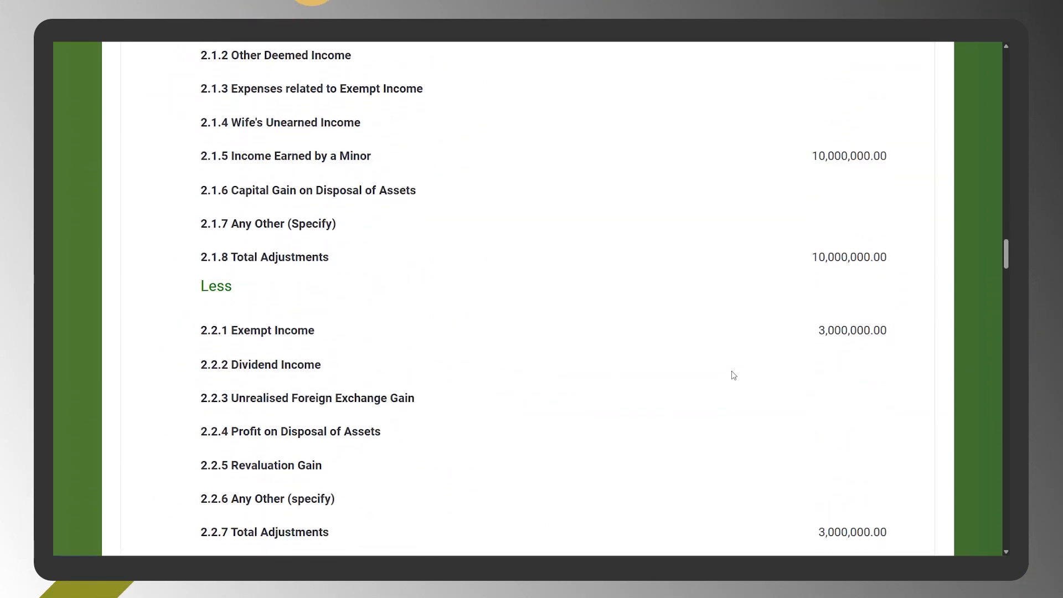
scroll(734, 376, down, 9)
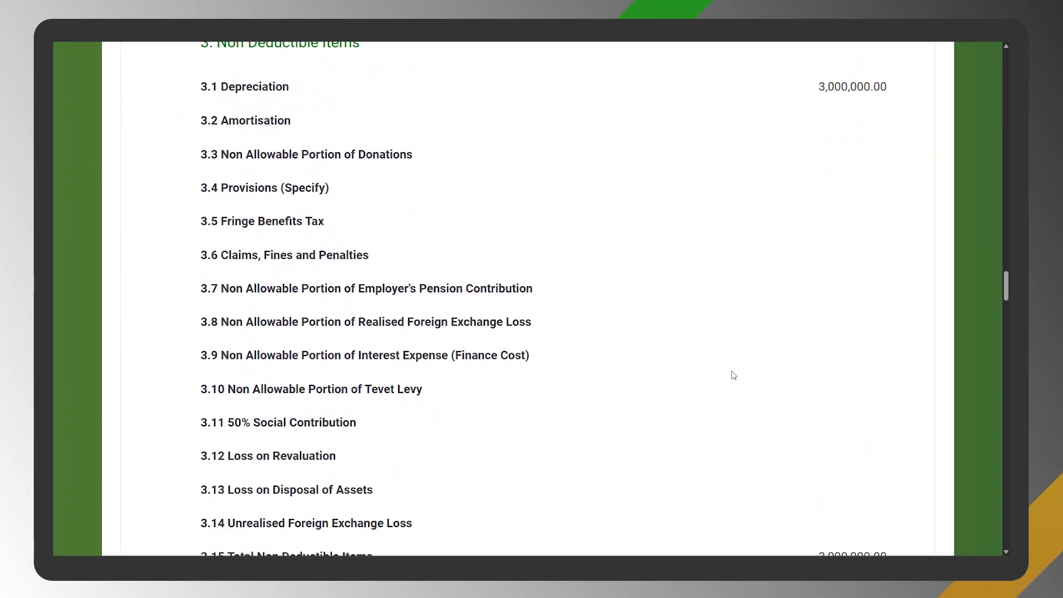
scroll(733, 376, down, 5)
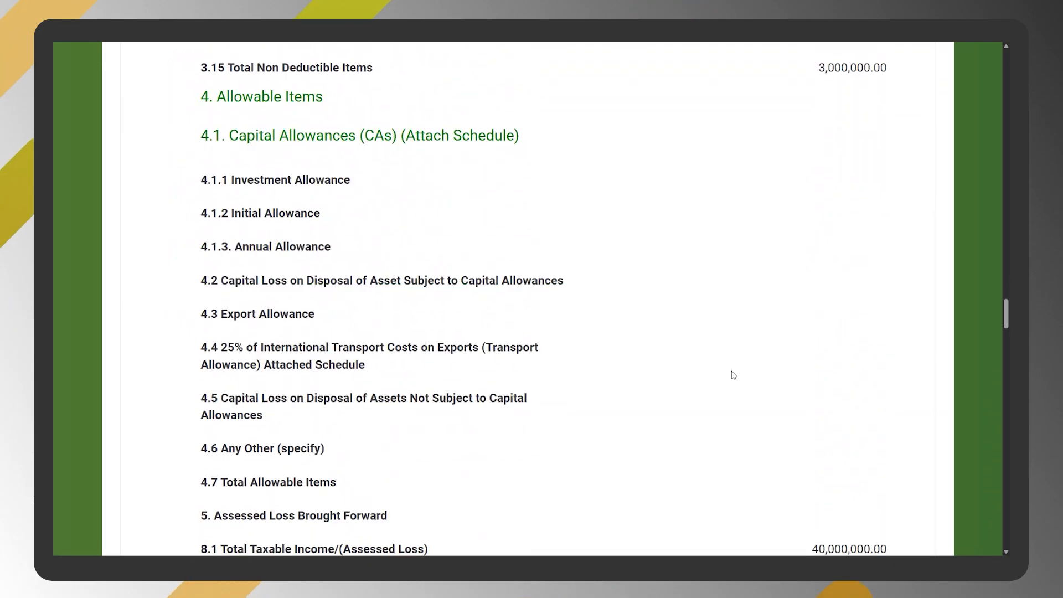
scroll(726, 352, down, 5)
scroll(726, 353, down, 3)
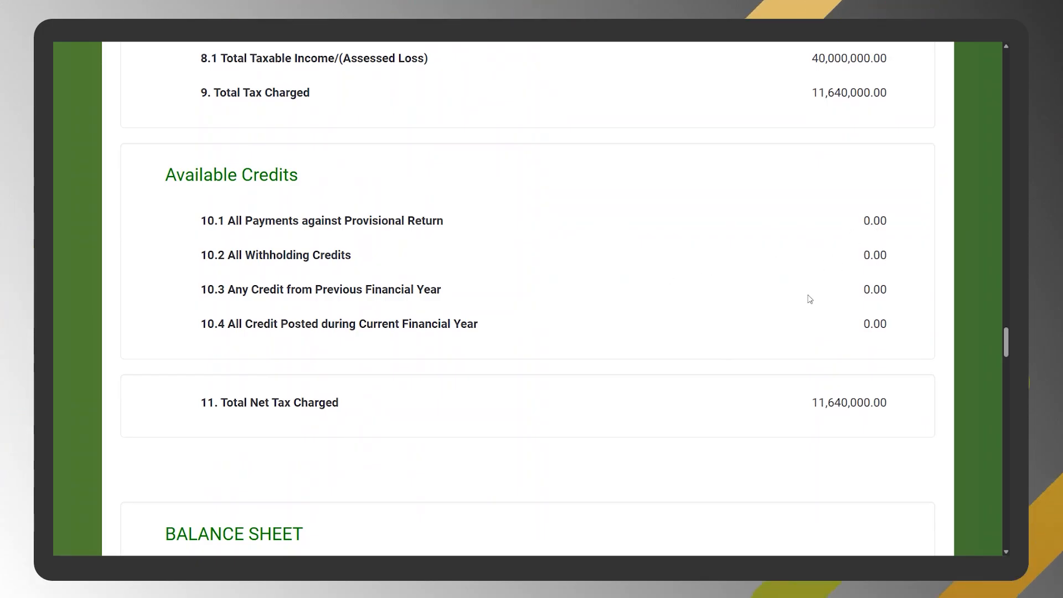
scroll(809, 299, down, 3)
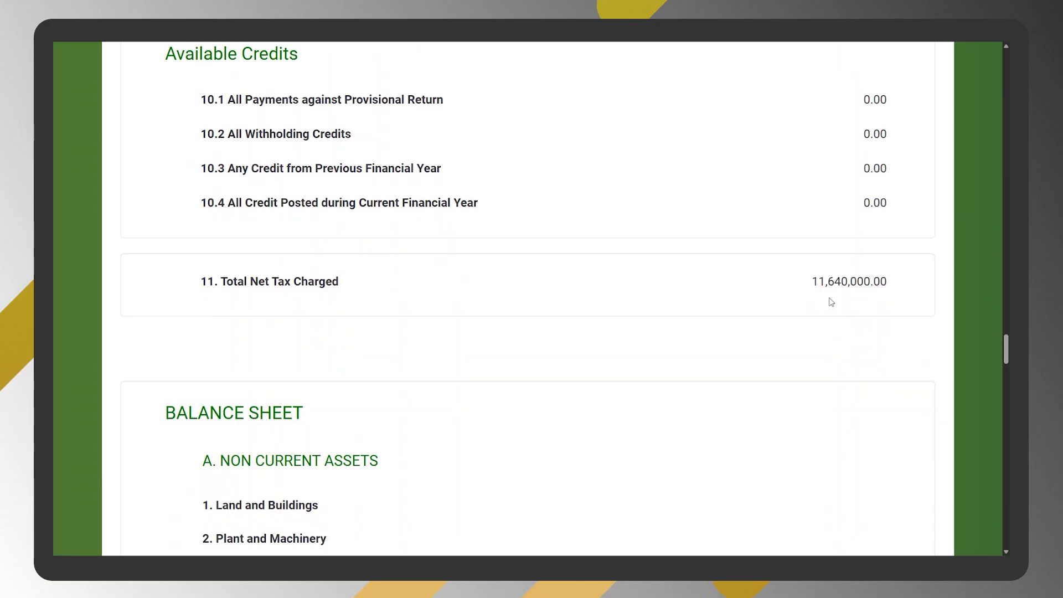
scroll(831, 302, down, 10)
scroll(831, 301, down, 15)
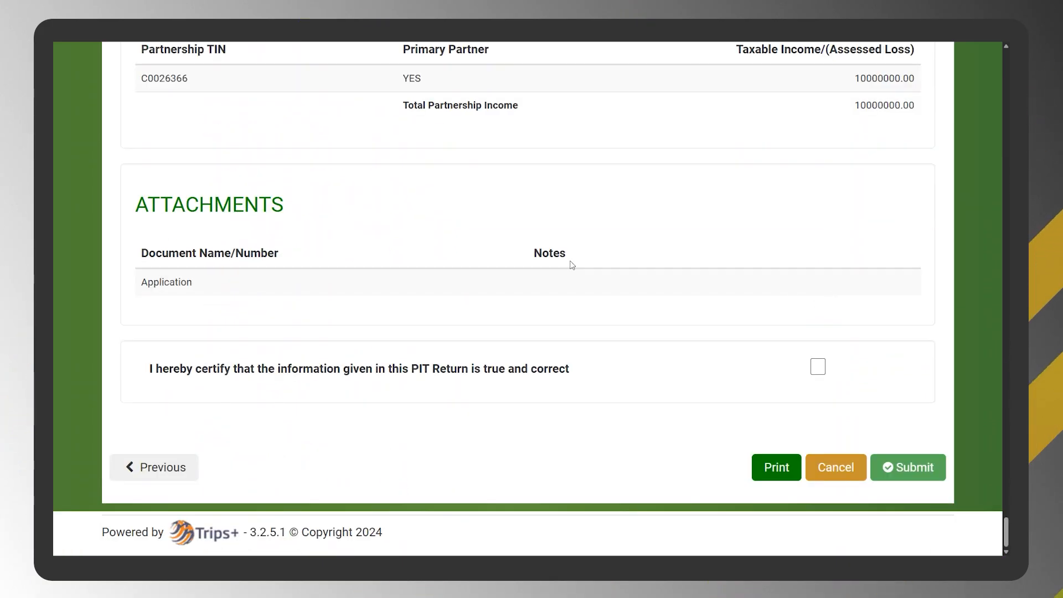
- Certify that the information in the PIT return is true and correct, and submit the return
click(818, 368)
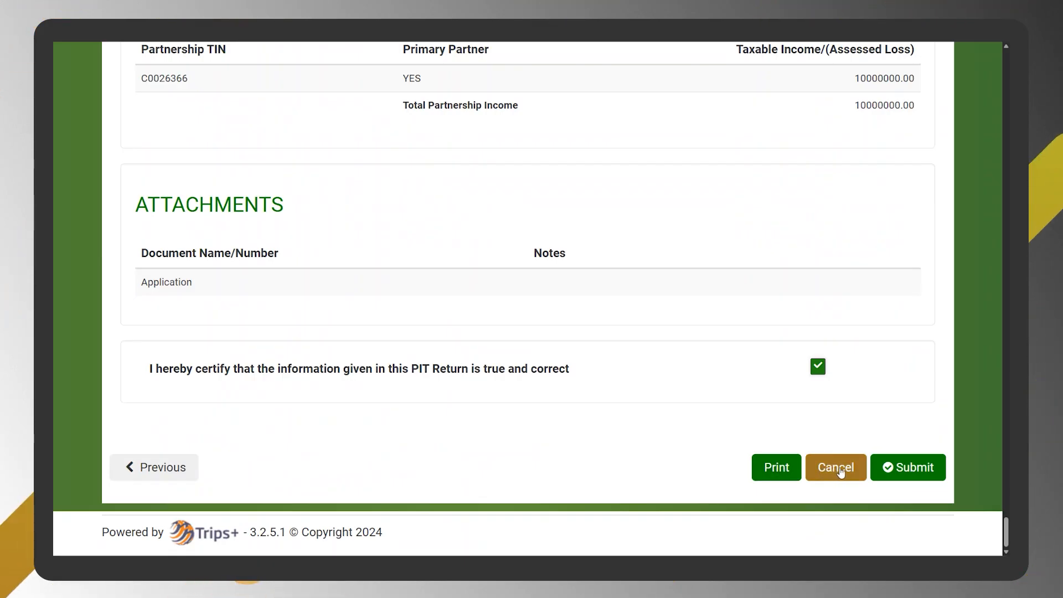
click(900, 474)
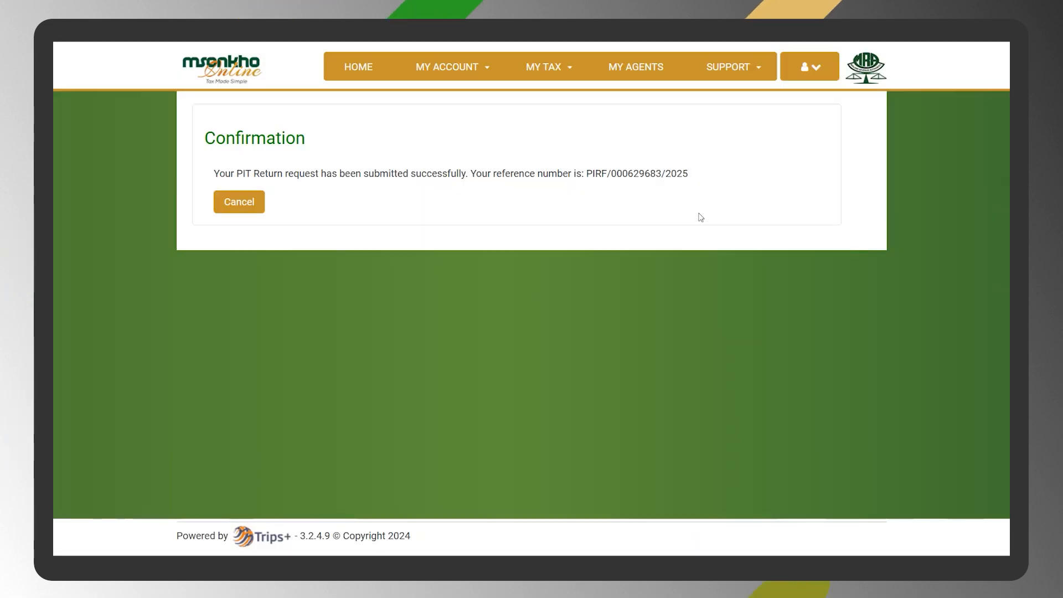